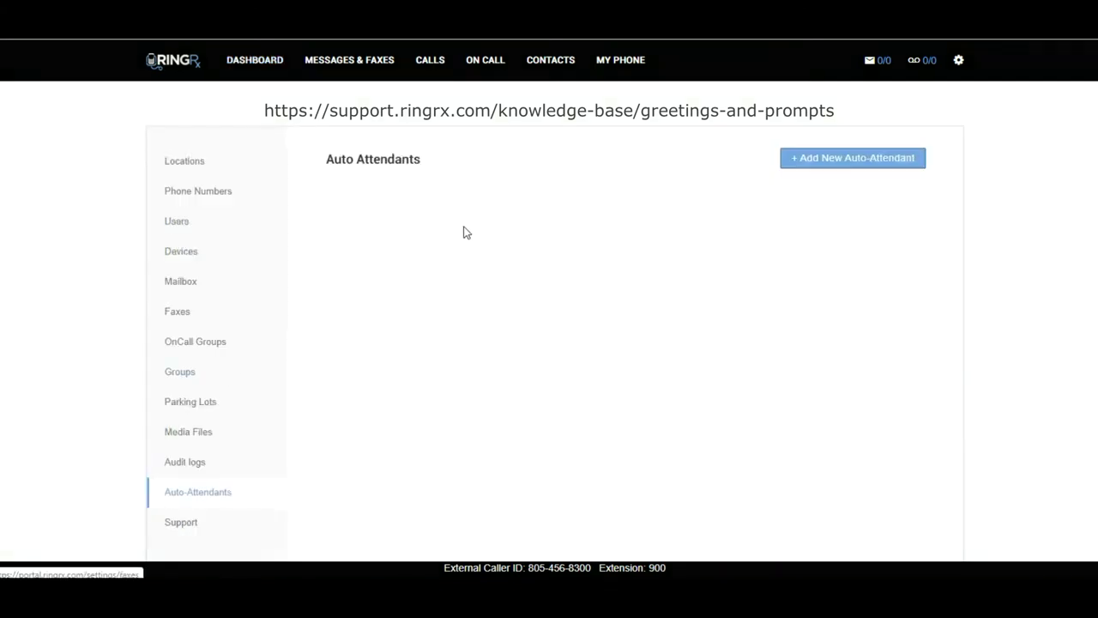
Add a new auto-attendant named "Main Auto Attendant" with extension 2000 and save it
left_click(832, 171)
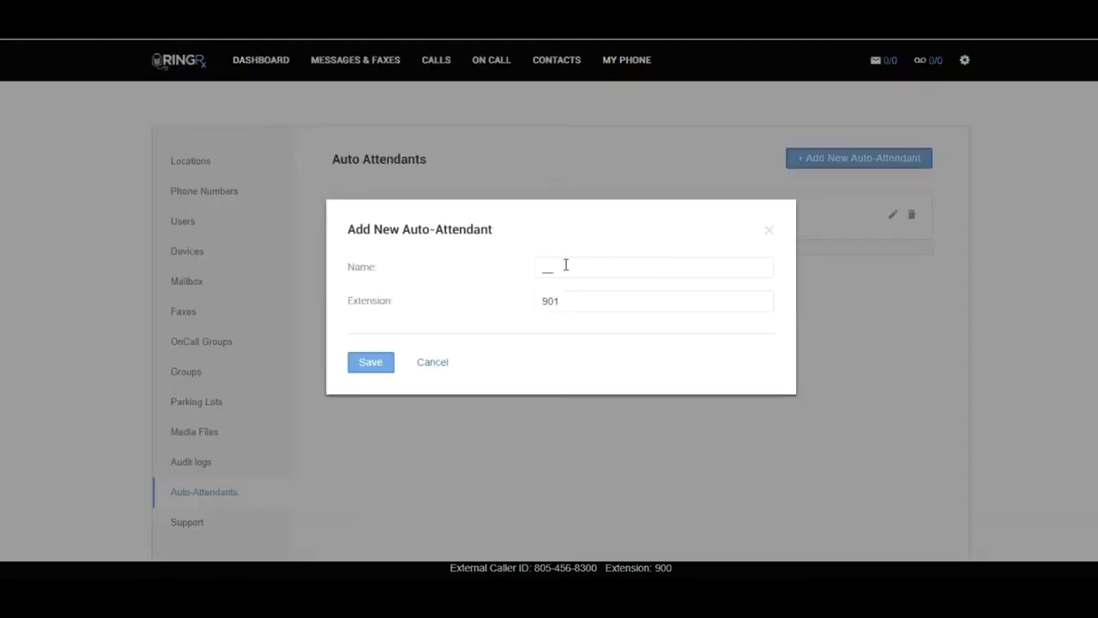
left_click(566, 267)
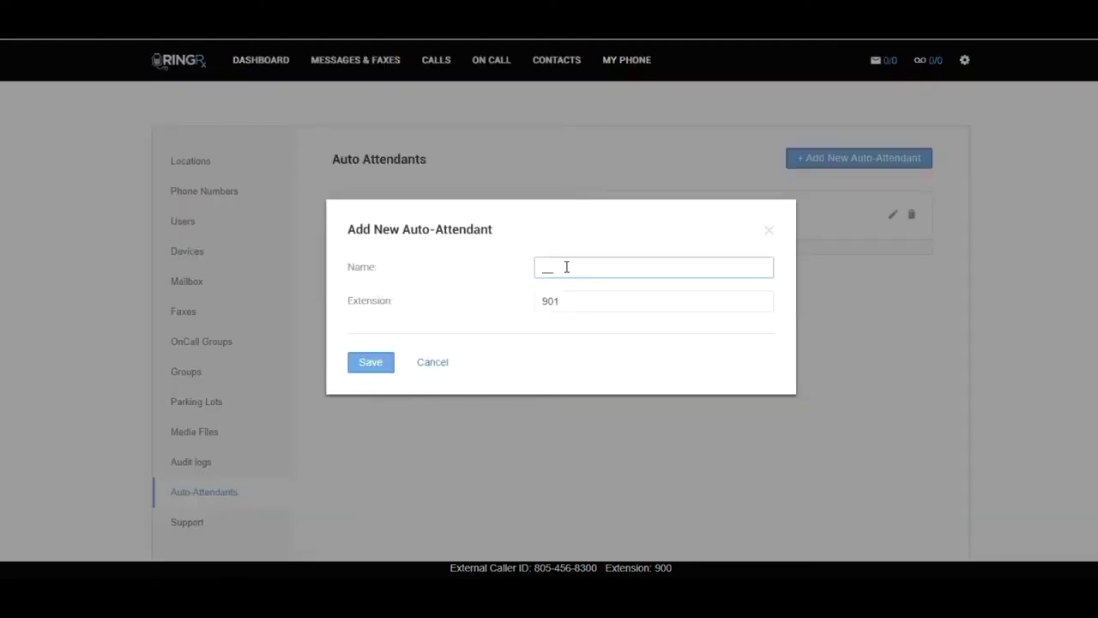
type("Main Auto Attendant")
key("Tab")
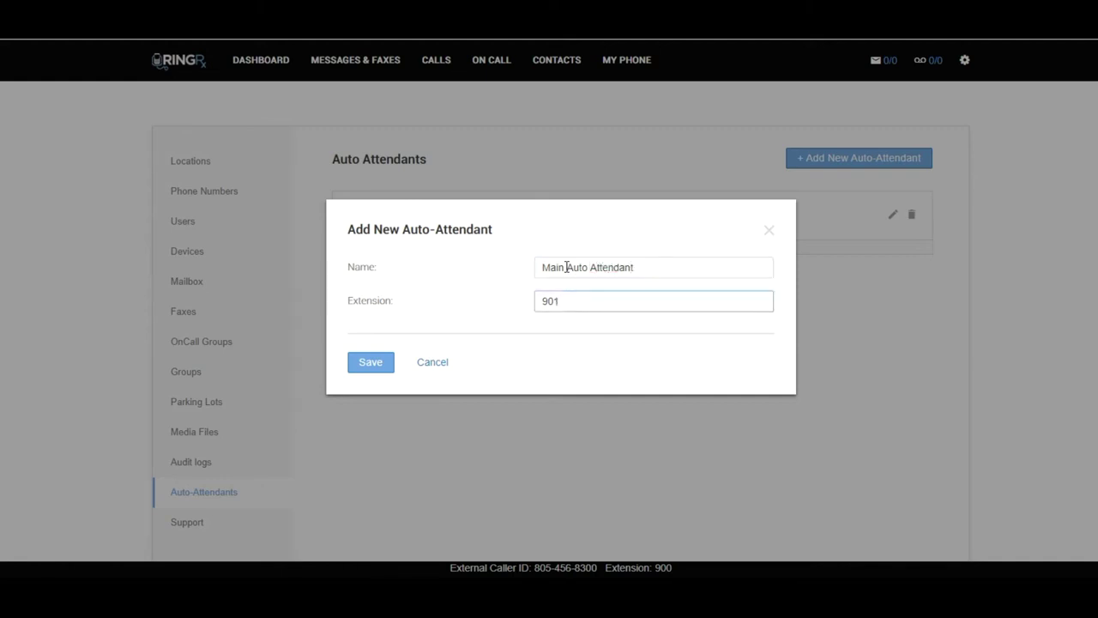
key("BackSpace")
key("BackSpace")
key("BackSpace")
type("2000")
left_click(372, 366)
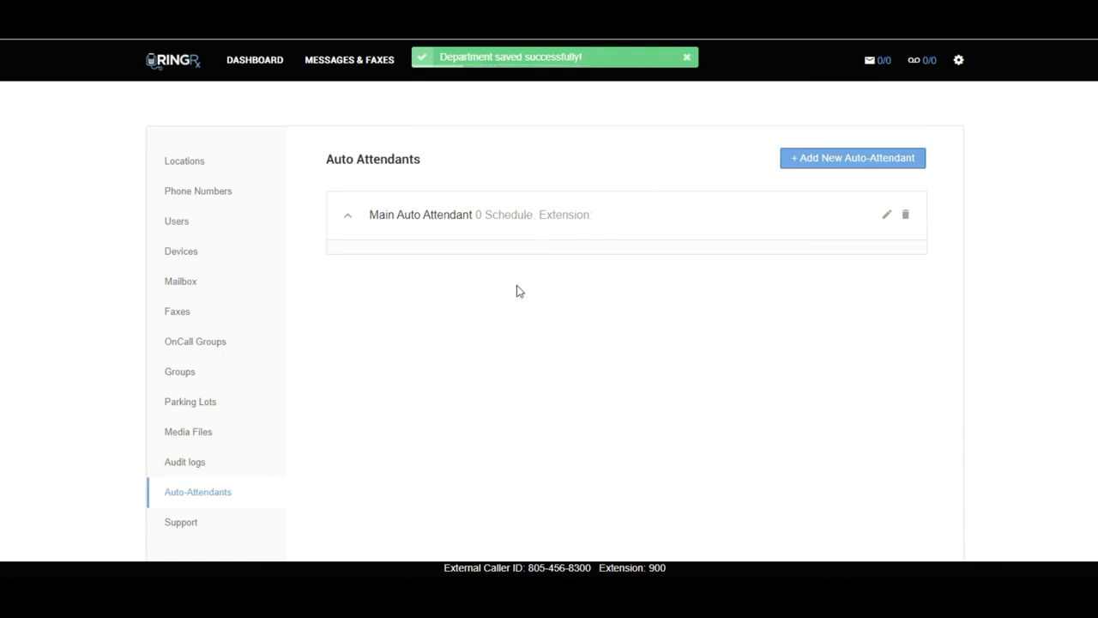
Create the first menu of Main Auto Attendant as "Main Office Hours Menu" with the Main Office Hours Menu Greeting
left_click(425, 220)
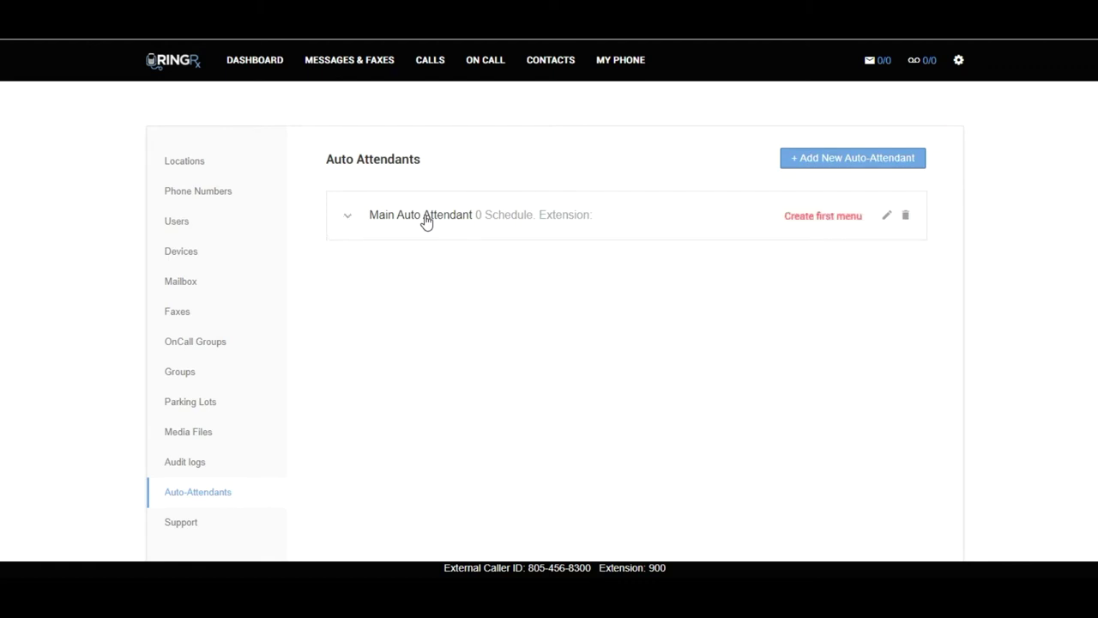
left_click(824, 221)
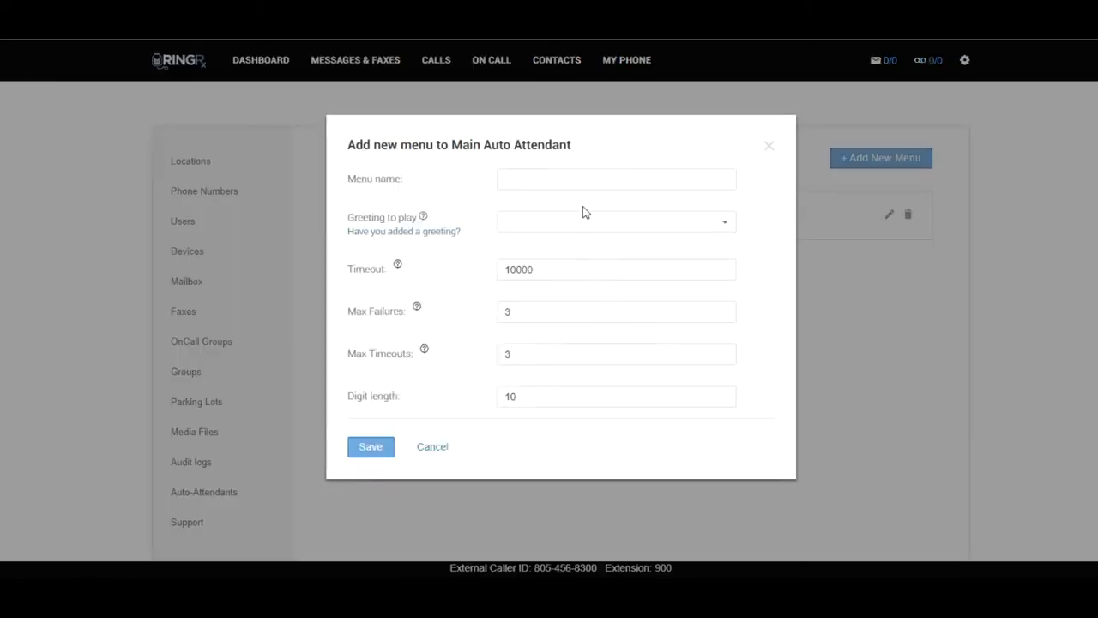
left_click(581, 181)
type("M")
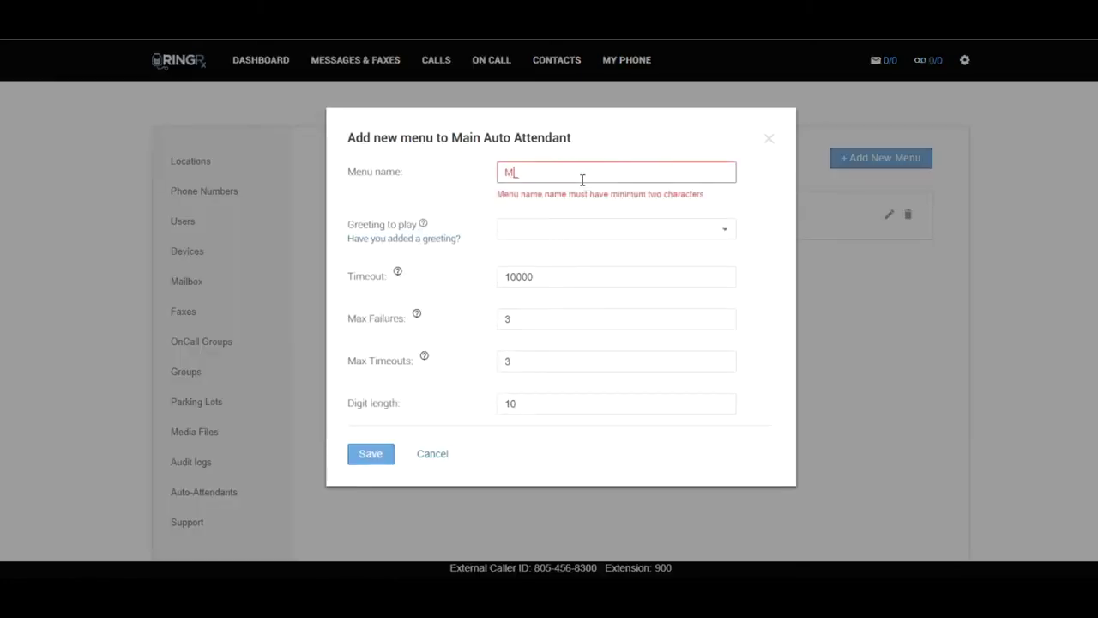
type("ain O")
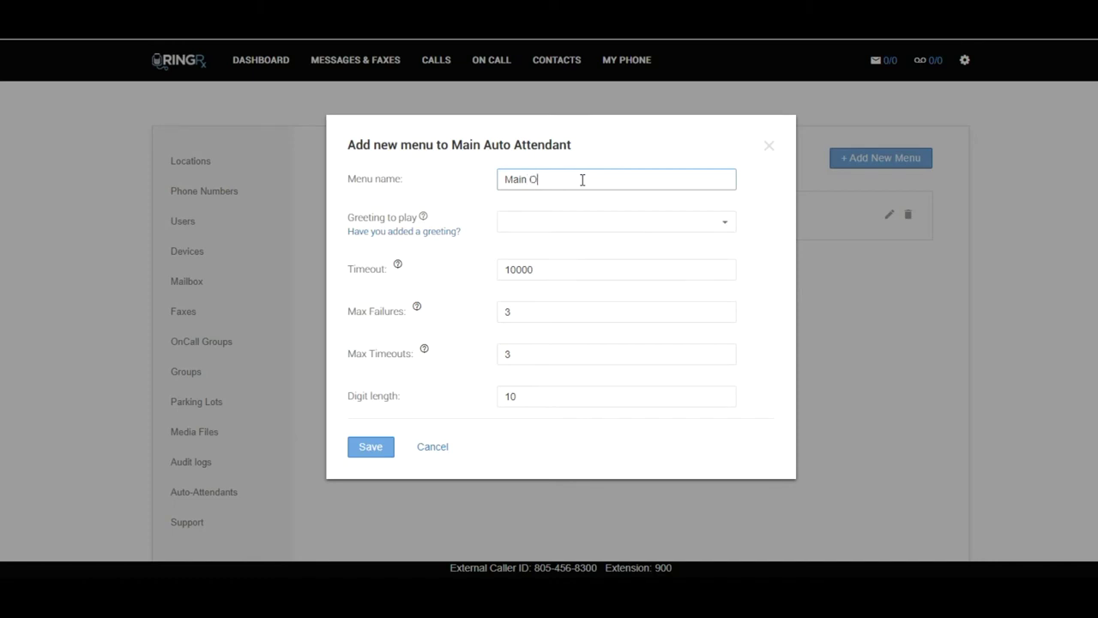
type("ffice Hours Menu")
left_click(589, 223)
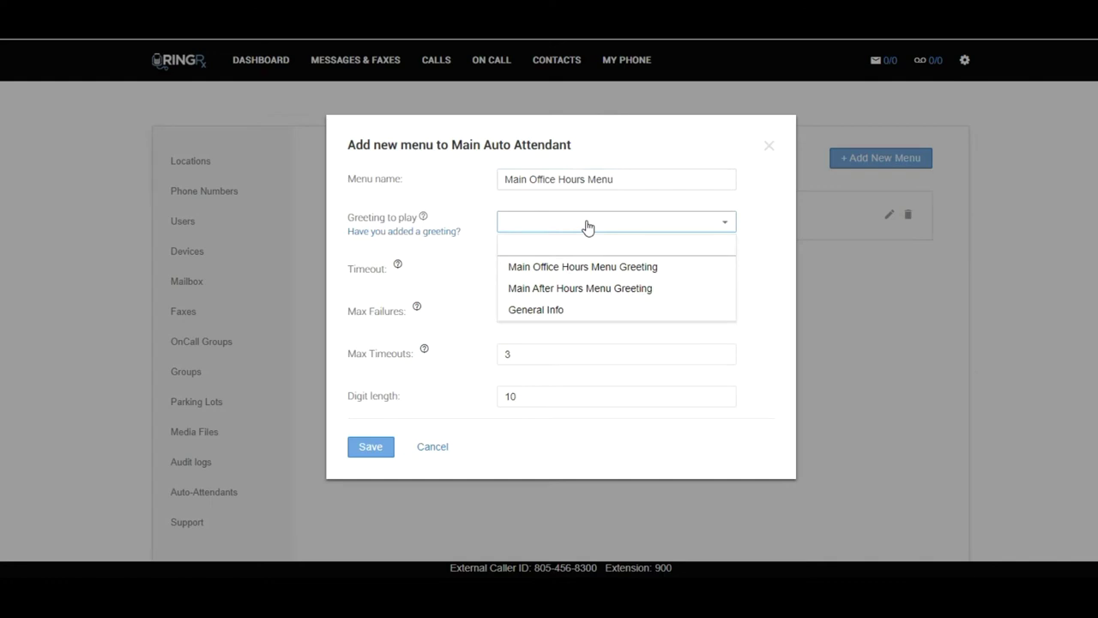
left_click(583, 267)
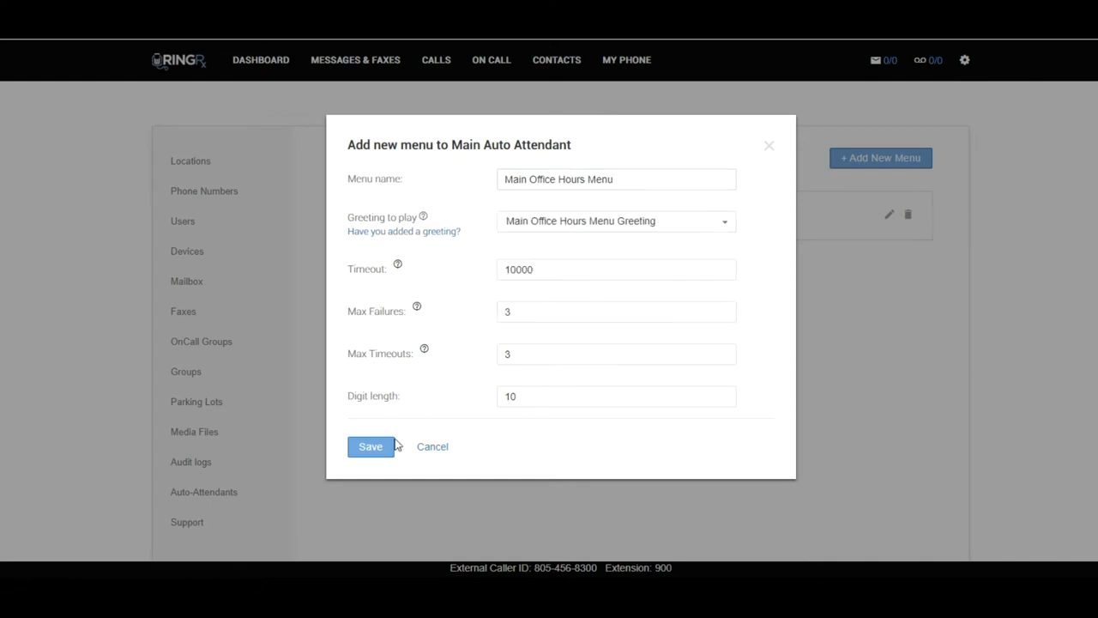
left_click(371, 453)
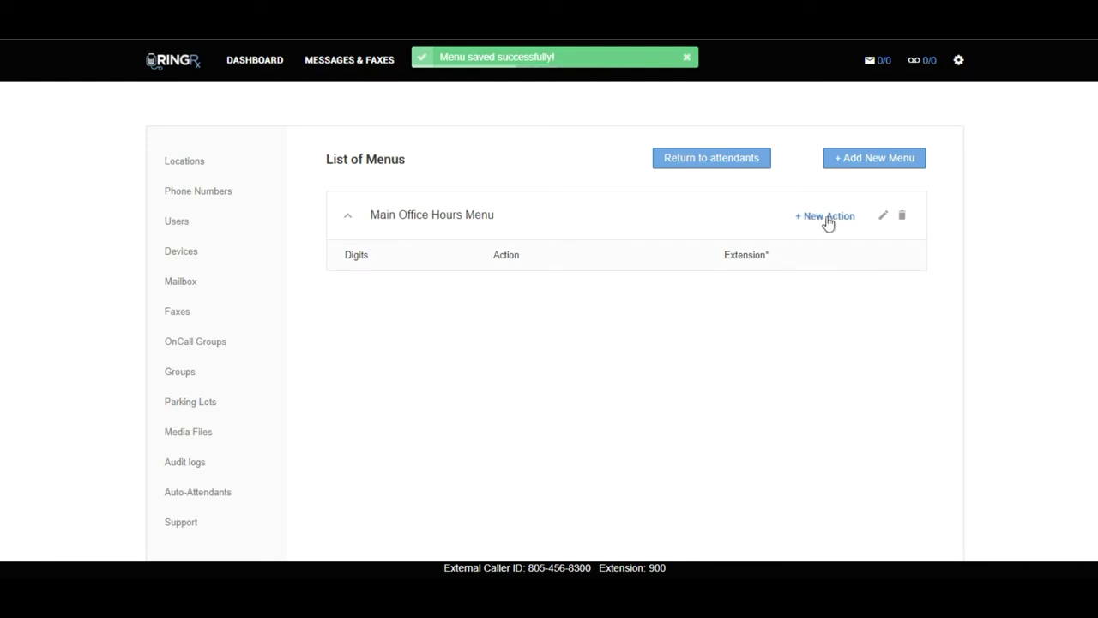
Add an action to Main Office Hours Menu for digit 1: Transfer to Extension, User - Appointment 100
left_click(828, 220)
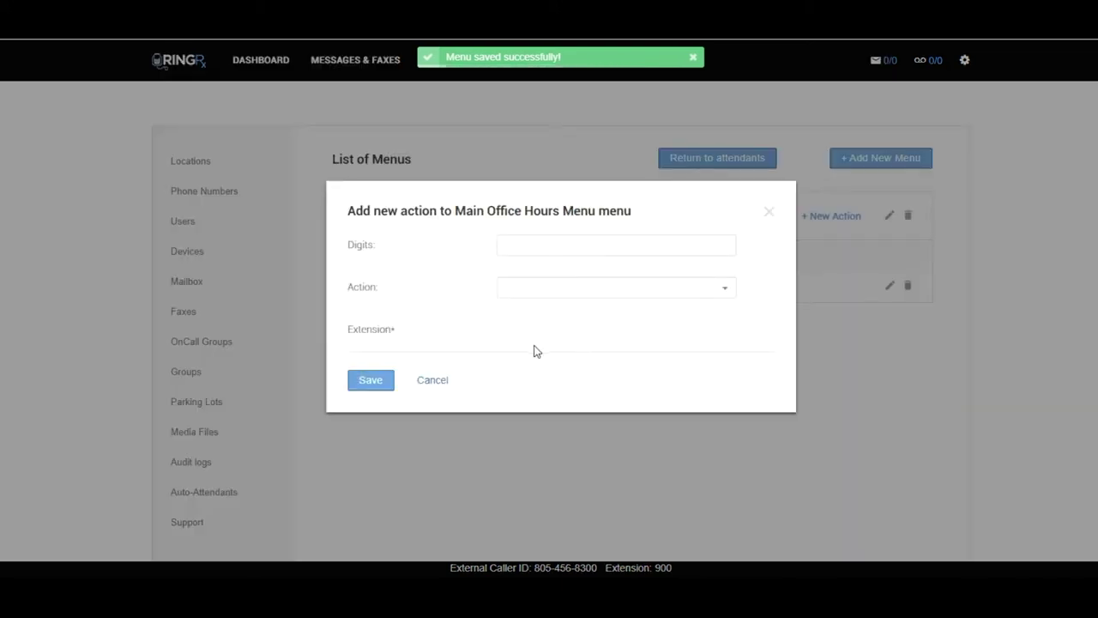
left_click(555, 247)
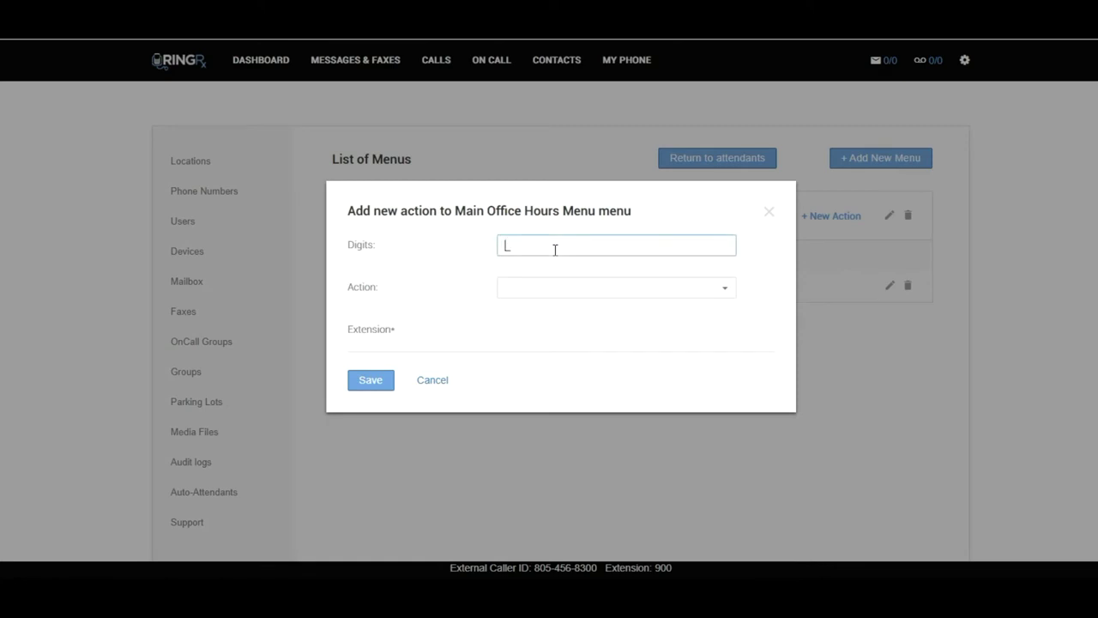
type("1")
left_click(581, 291)
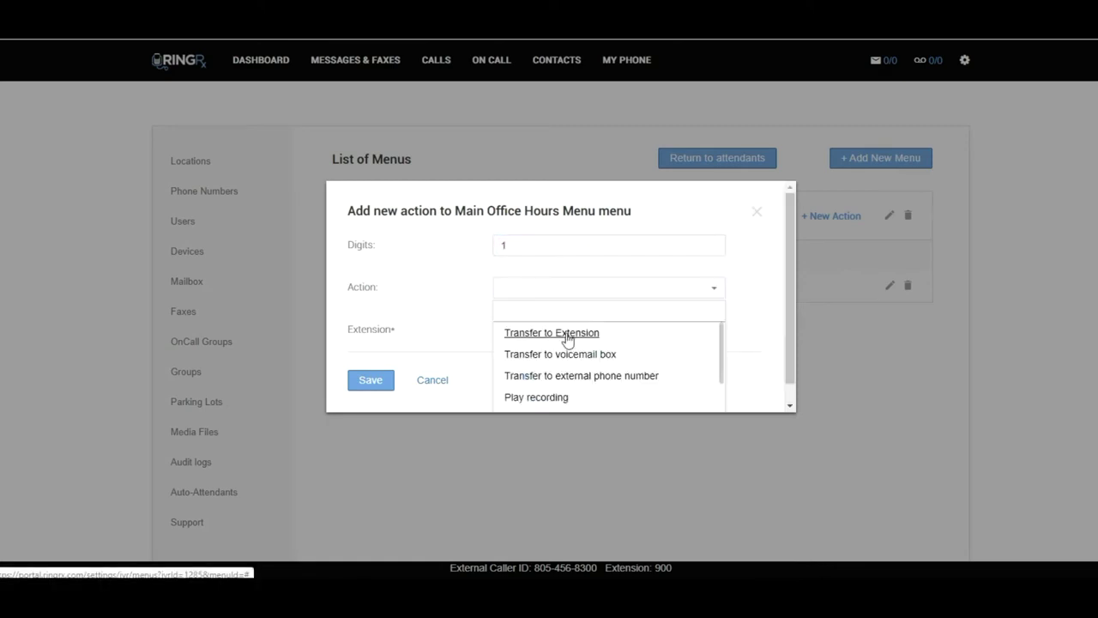
left_click(567, 334)
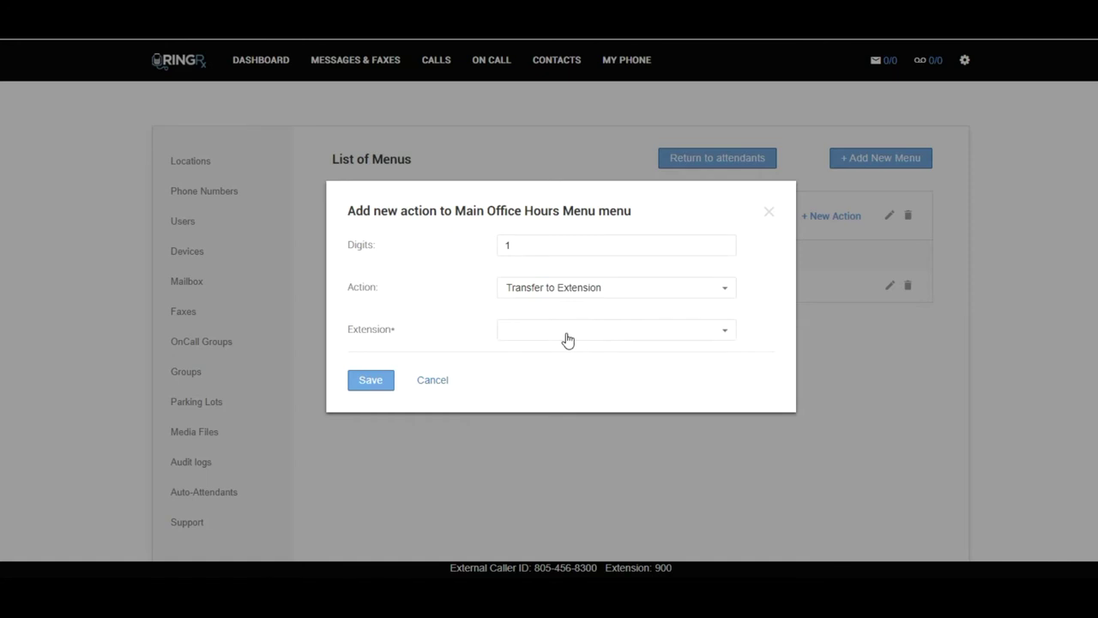
left_click(566, 336)
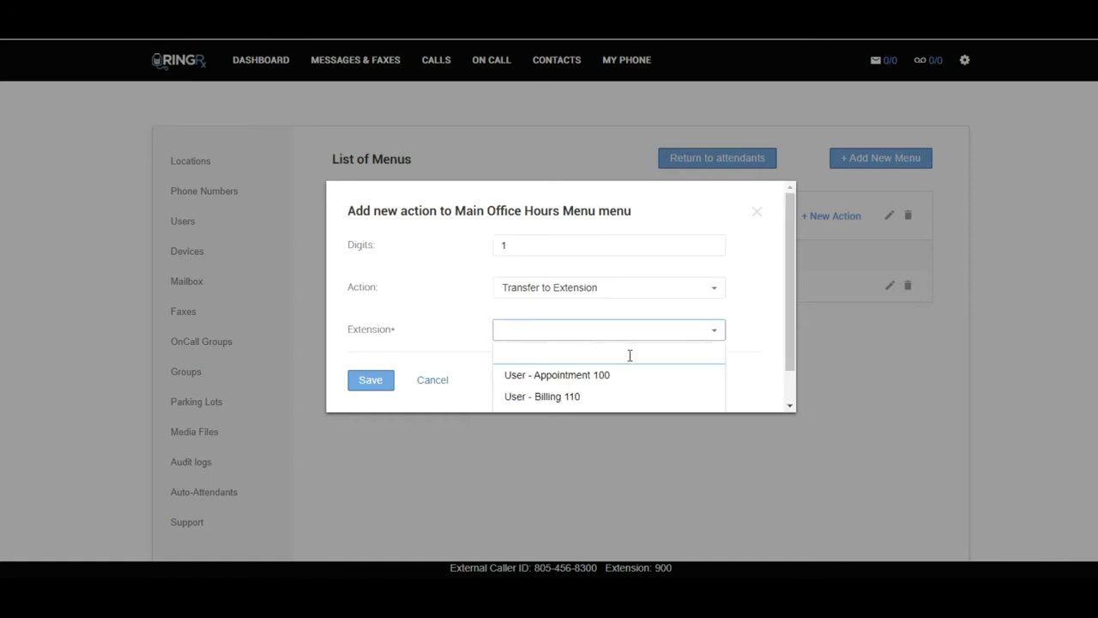
left_click_drag(789, 297, 786, 339)
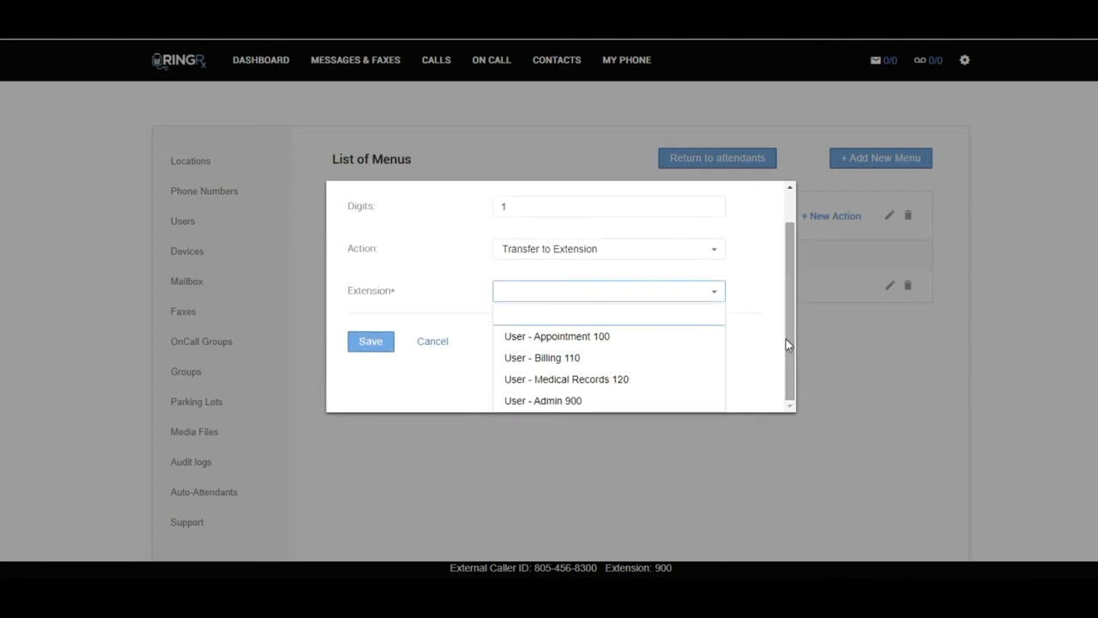
left_click(543, 338)
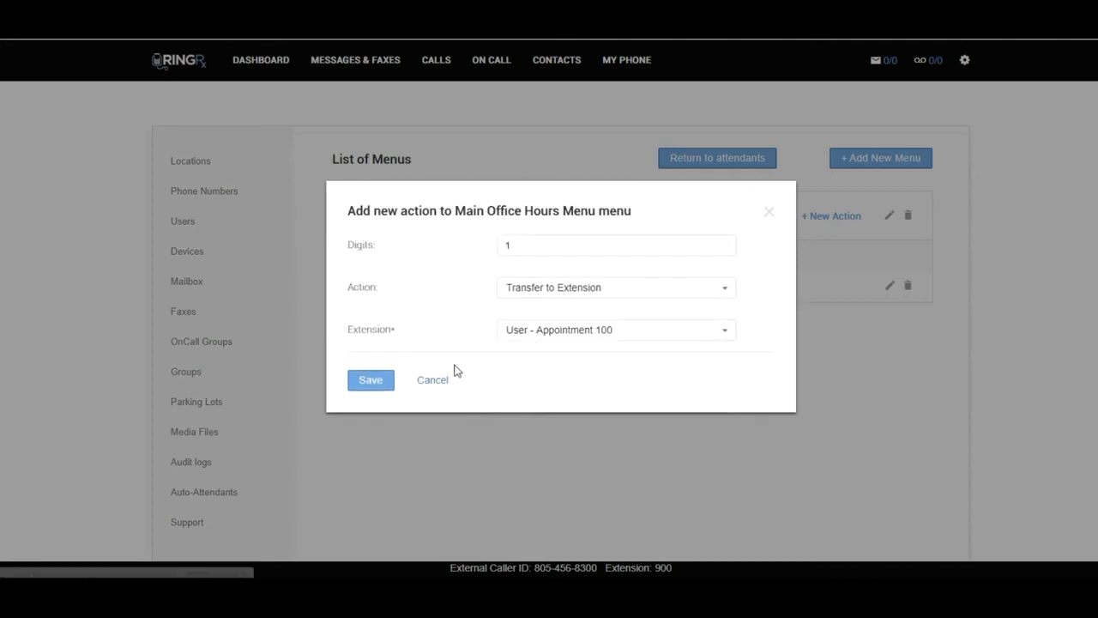
left_click(373, 382)
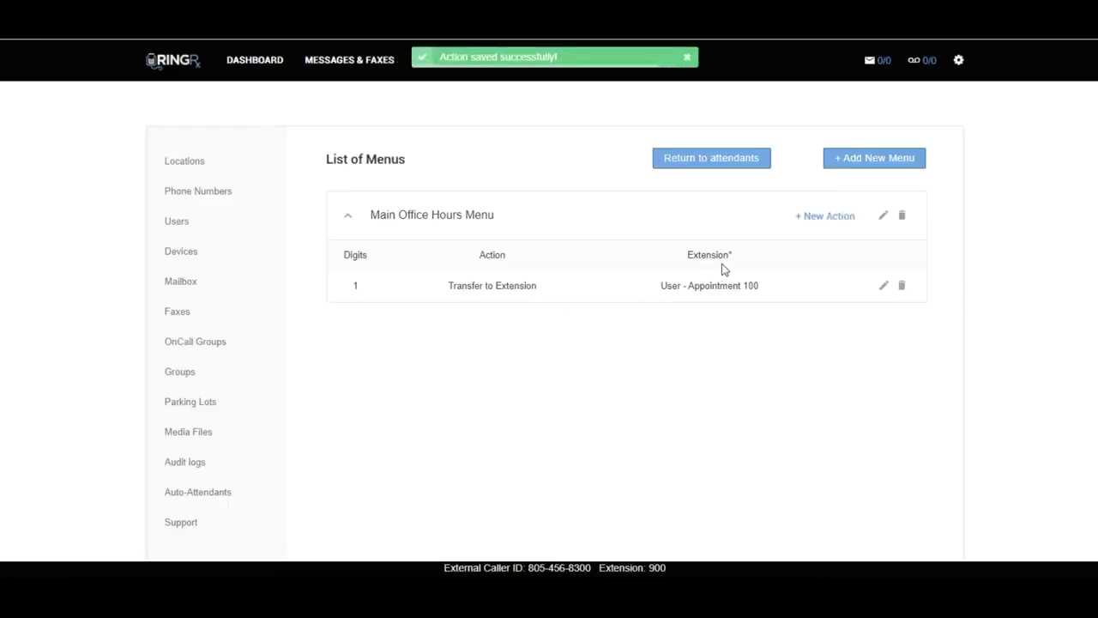
Add an action to Main Office Hours Menu for digit 2: Transfer to Extension, User - Billing 110
left_click(810, 216)
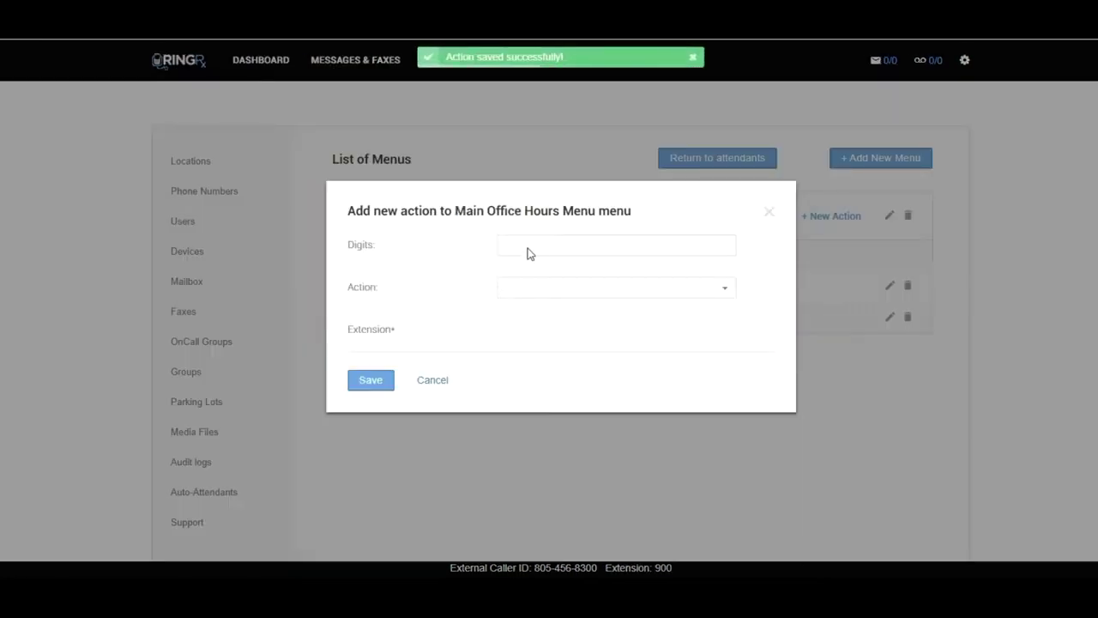
left_click(527, 246)
type("2")
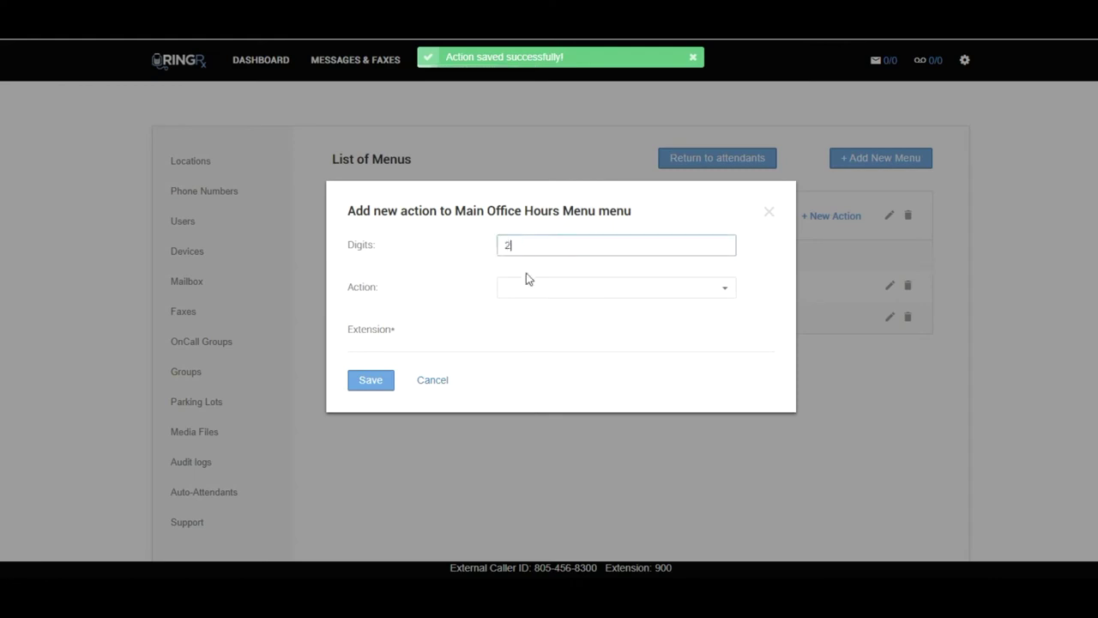
left_click(529, 289)
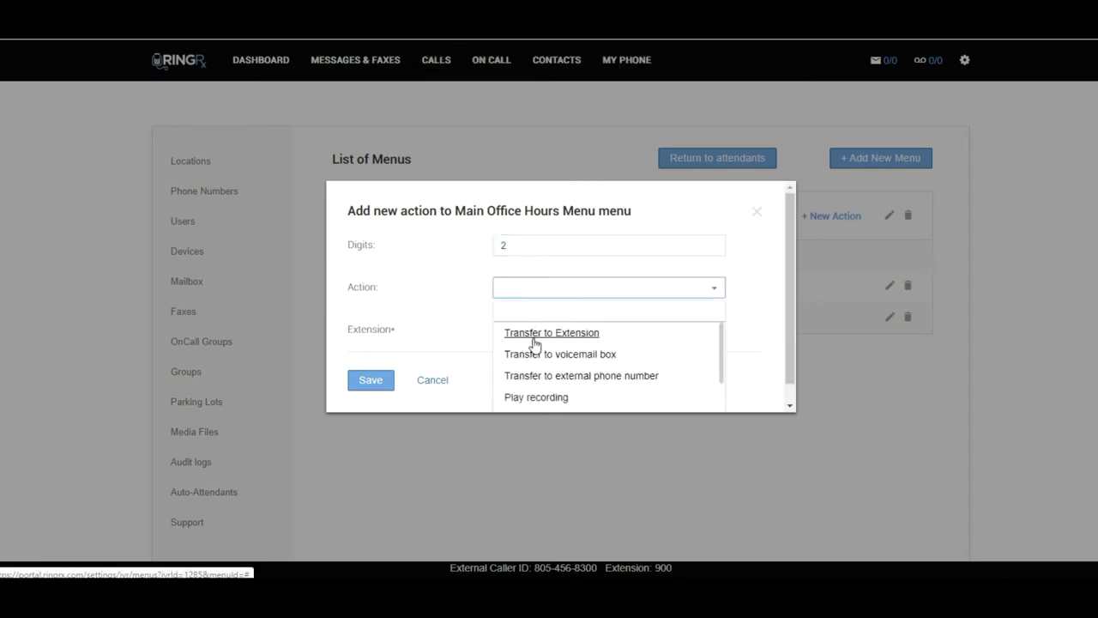
left_click(533, 338)
left_click(535, 330)
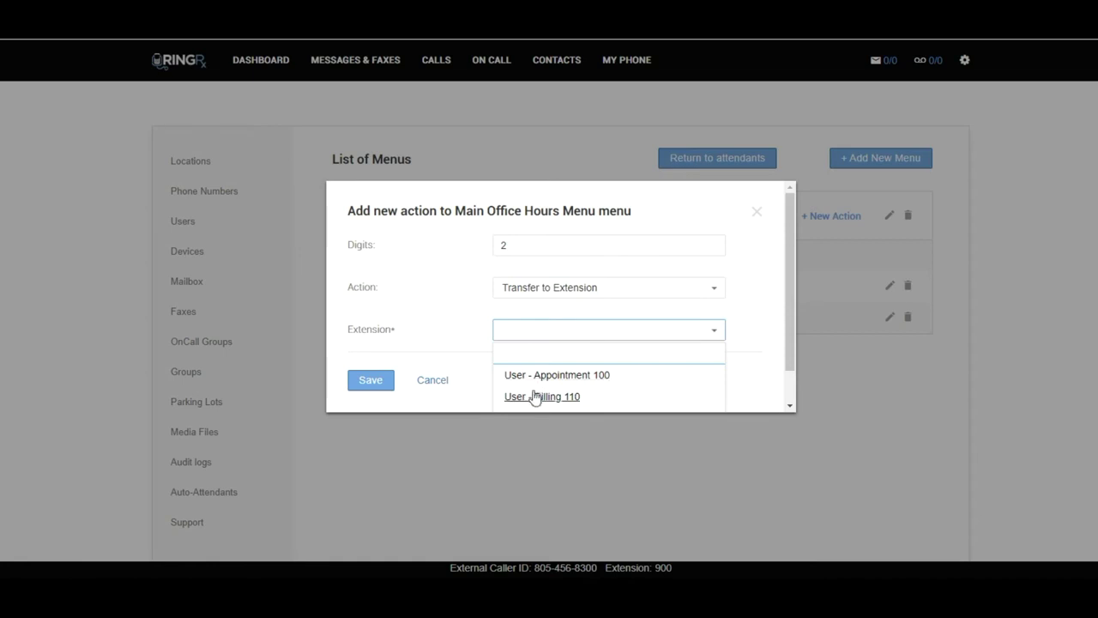
left_click(532, 396)
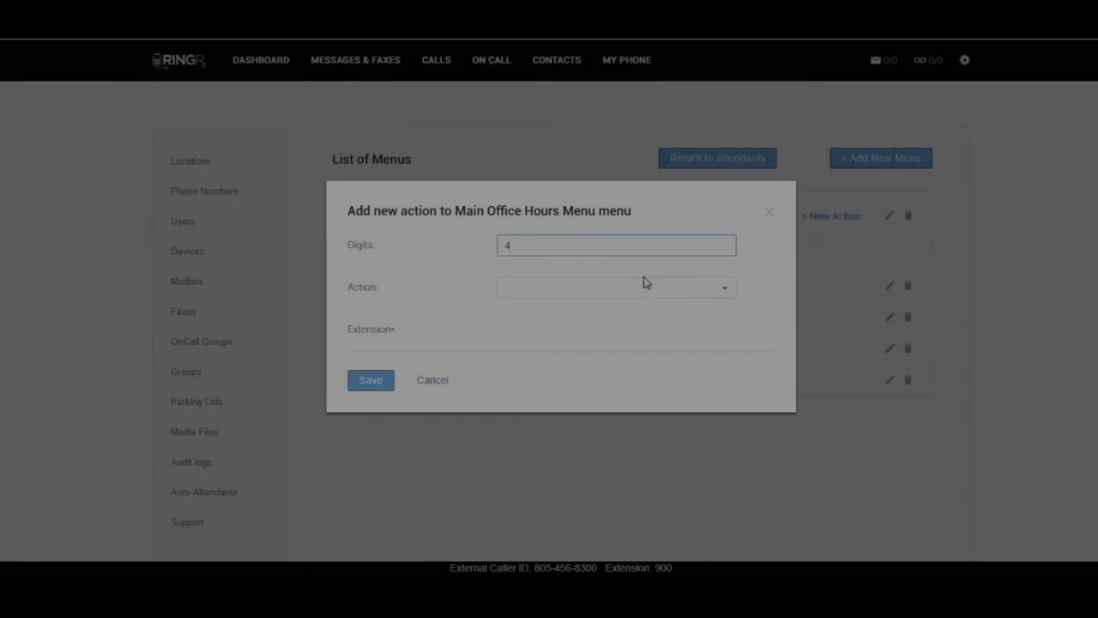
Set the digit 4 action of Main Office Hours Menu to Play recording with General Info and save it
left_click(642, 288)
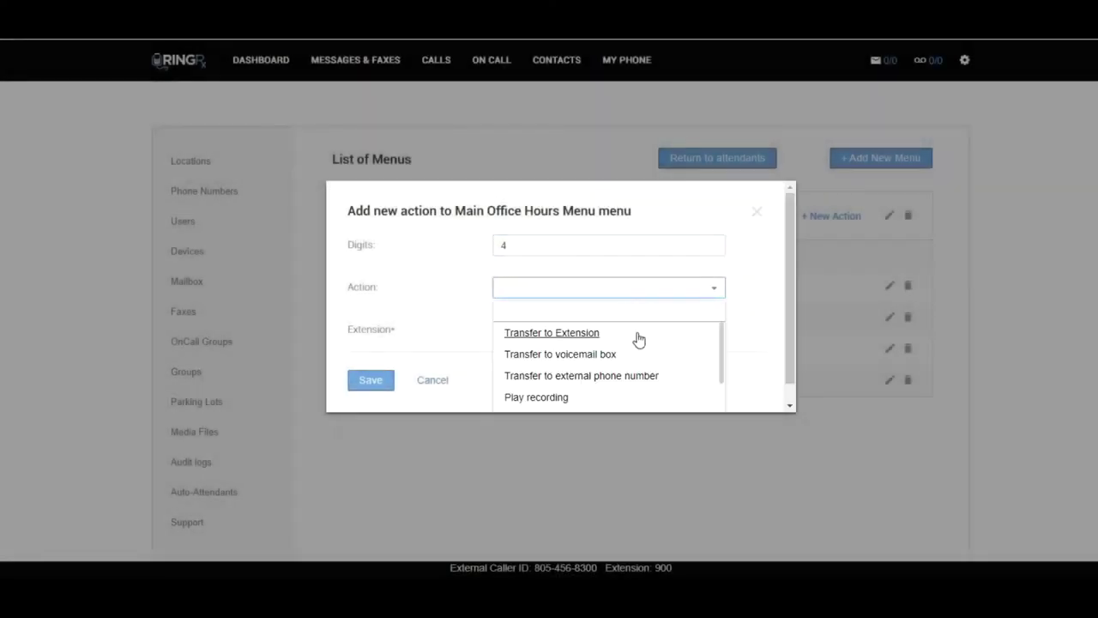
scroll(719, 352, "down", 1)
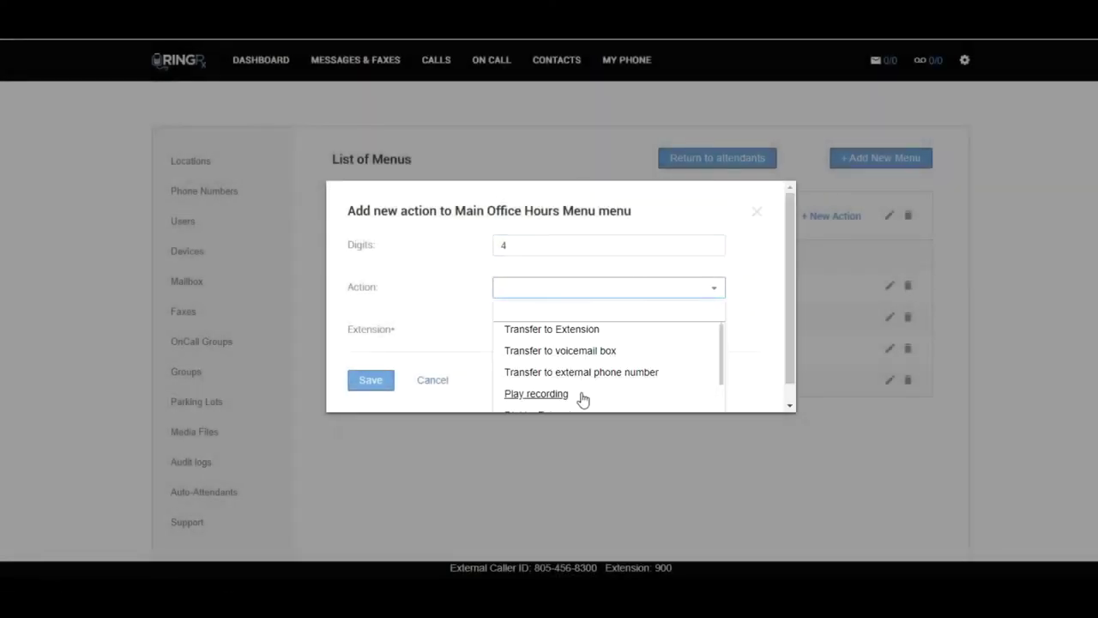
left_click(554, 394)
left_click(566, 334)
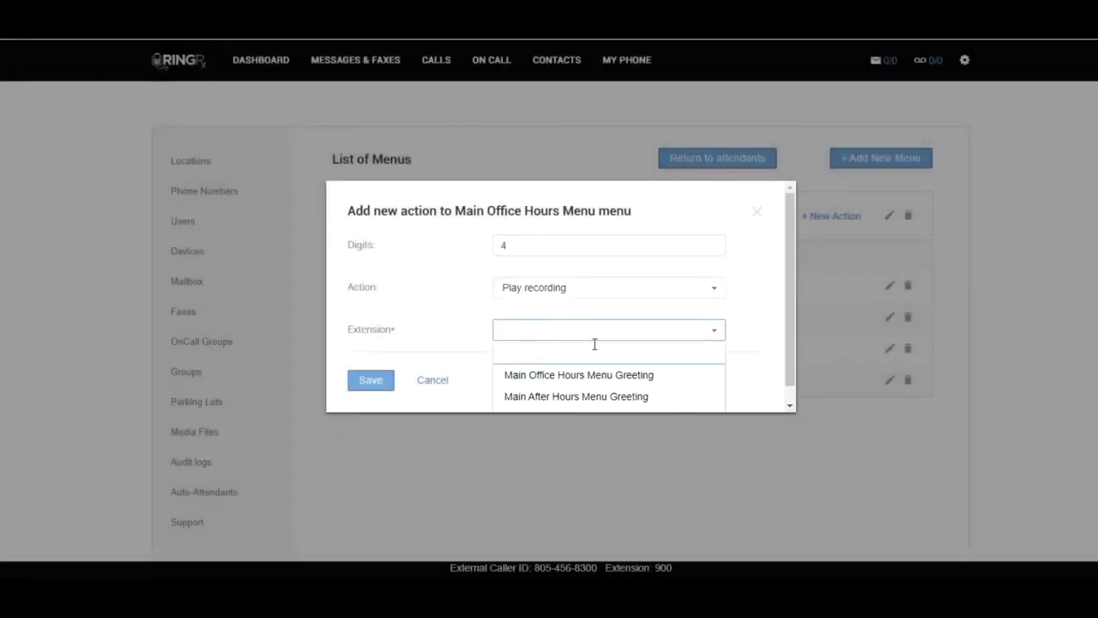
left_click_drag(790, 338, 789, 393)
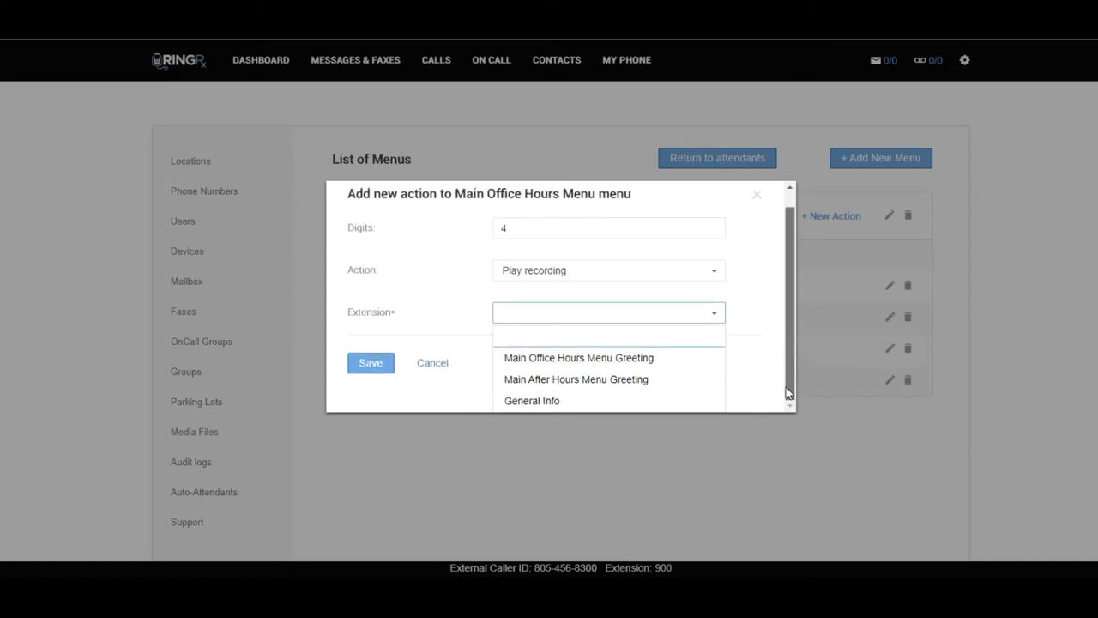
left_click(547, 402)
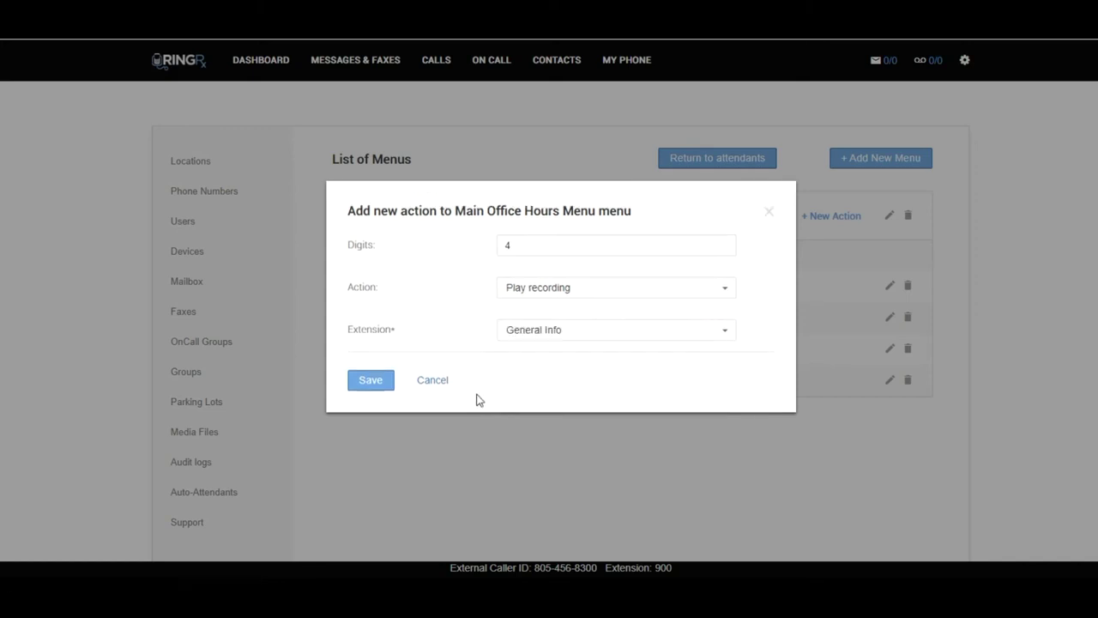
left_click(371, 380)
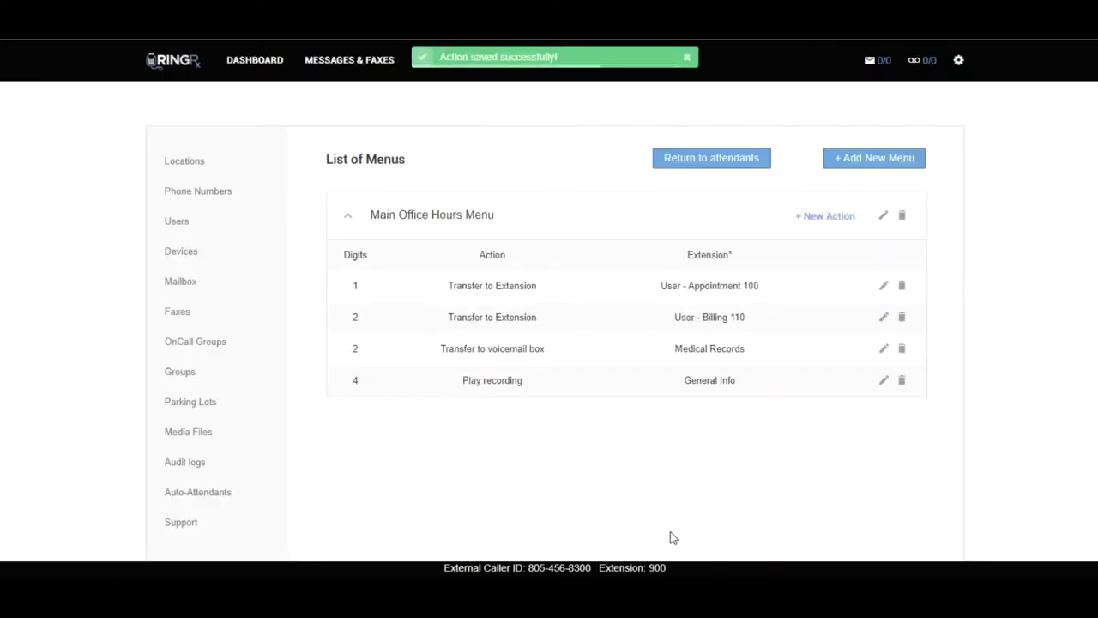
Add a second menu to Main Auto Attendant named "Main After Hours Menu" with the Main After Hours Menu Greeting
left_click(863, 171)
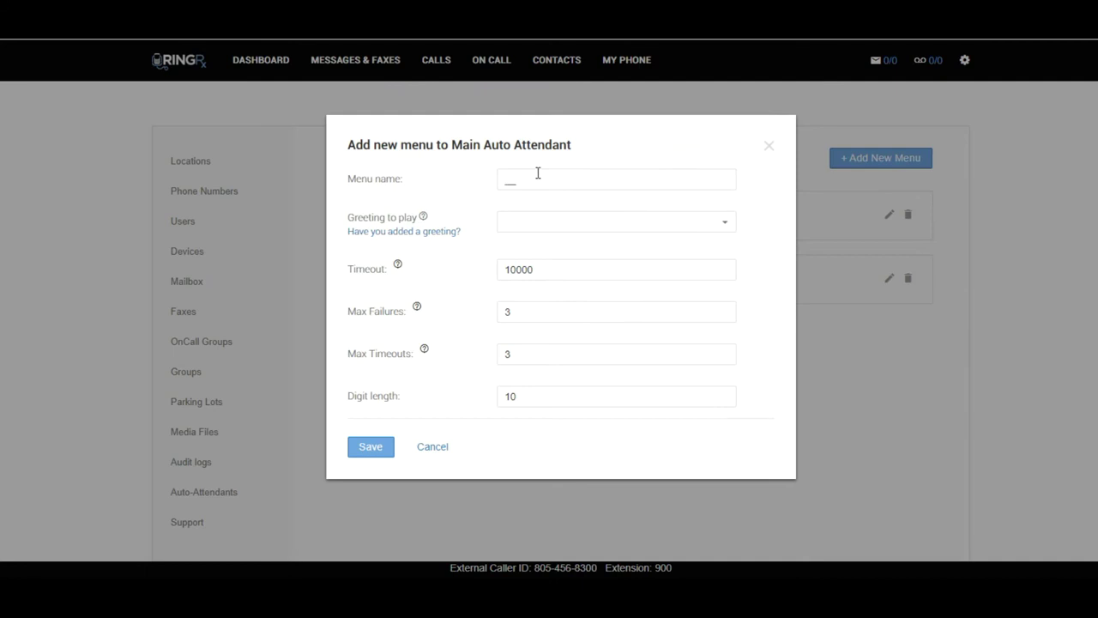
left_click(538, 175)
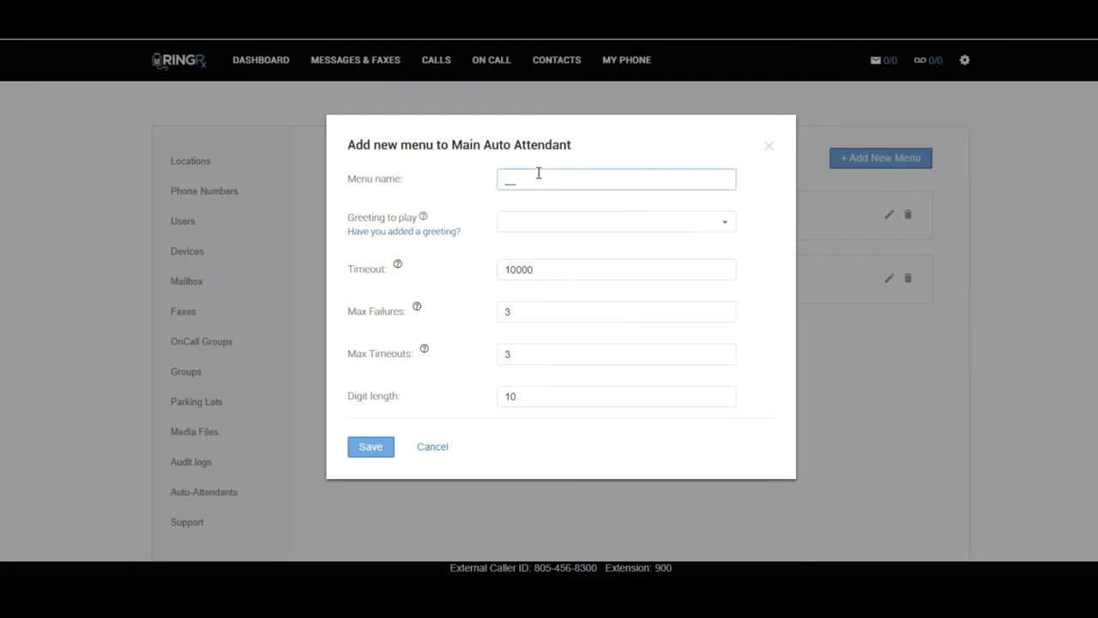
type("Main After Hours Menu")
key("Tab")
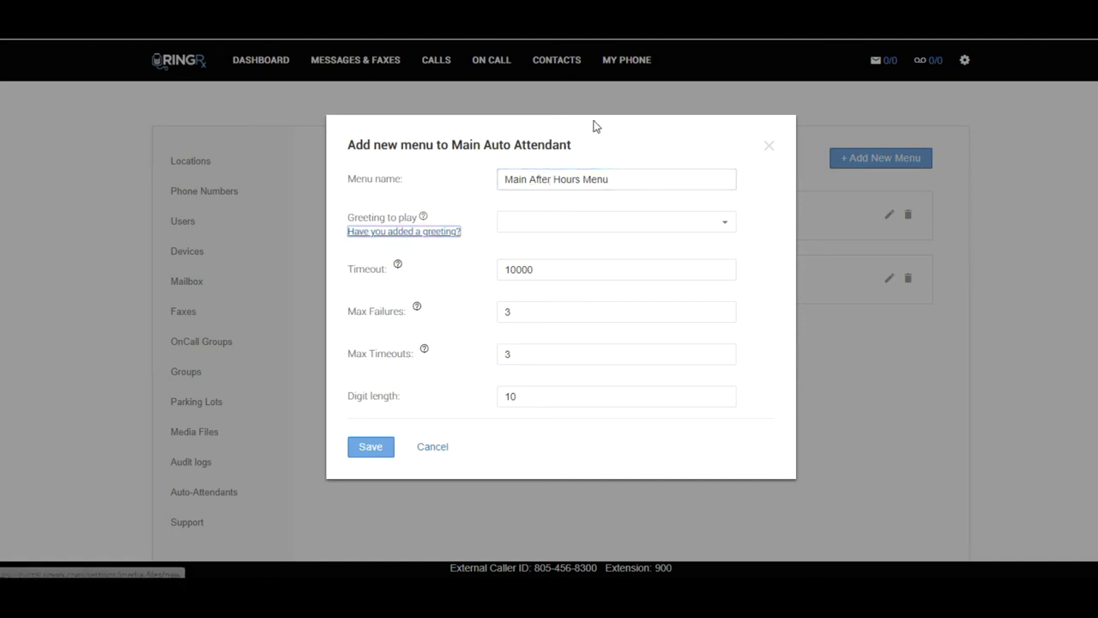
left_click(613, 225)
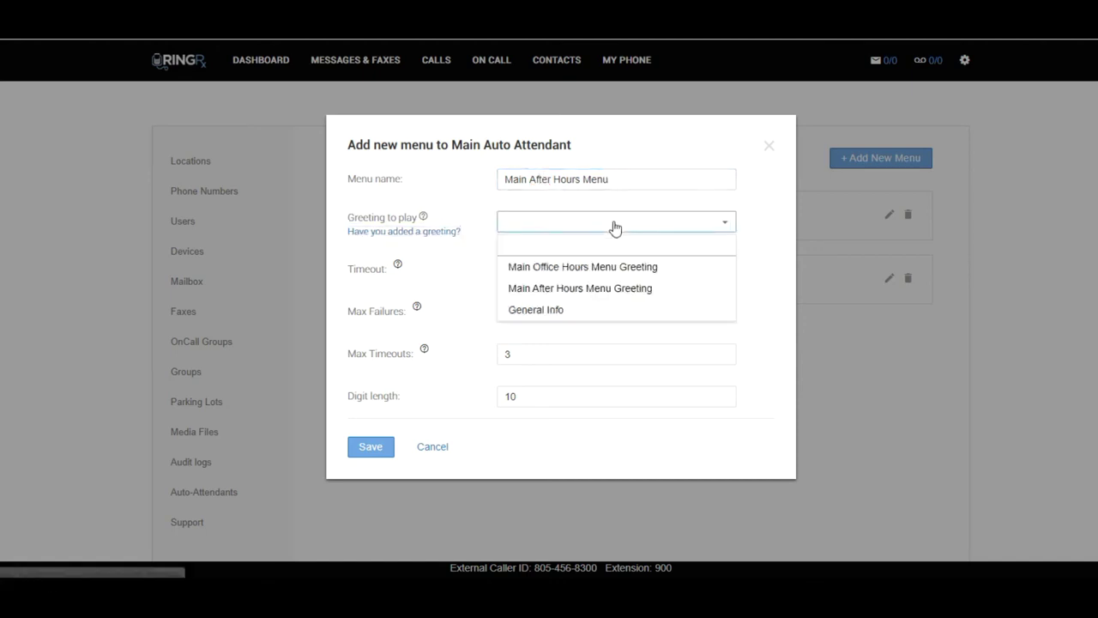
left_click(605, 289)
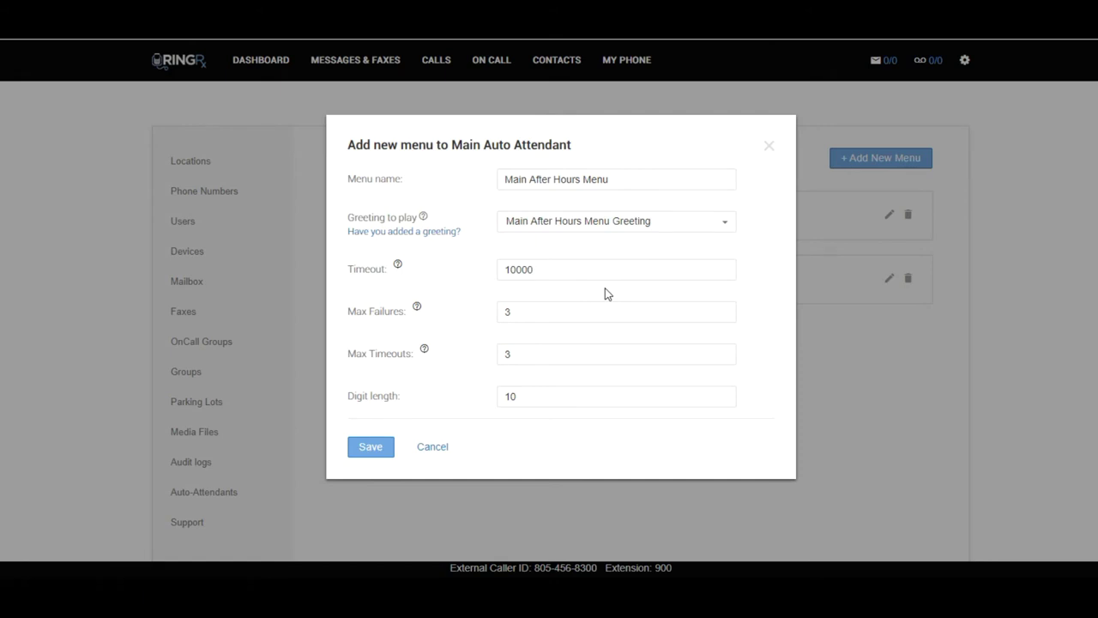
left_click(375, 448)
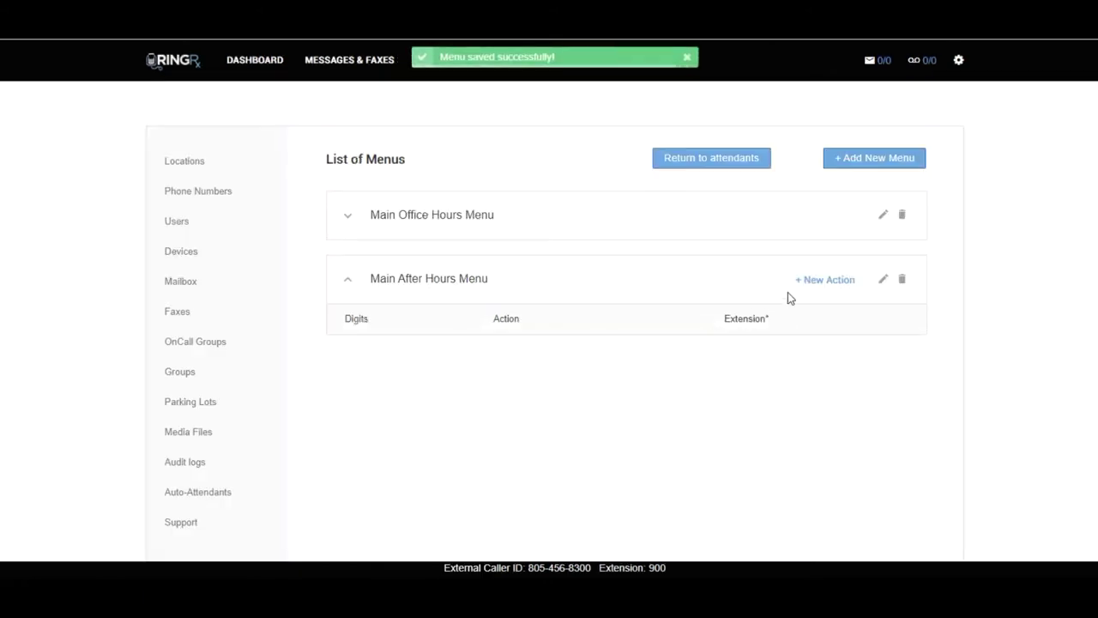
Add an action to Main After Hours Menu for digit 1: Transfer to voicemail box, Appointment
left_click(811, 280)
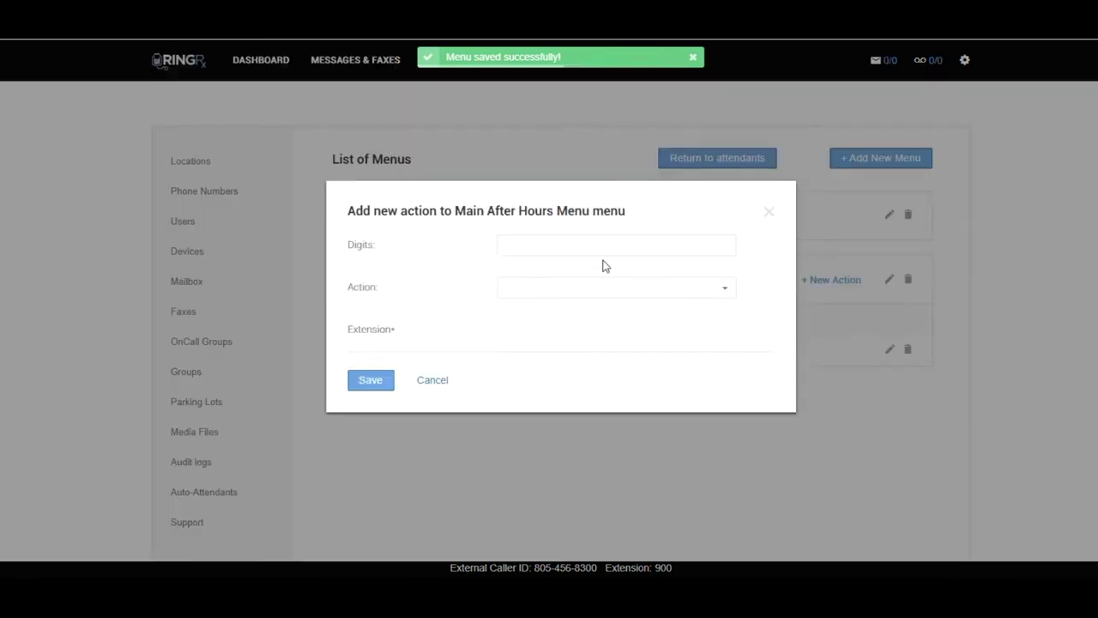
left_click(515, 246)
type("1")
left_click(590, 291)
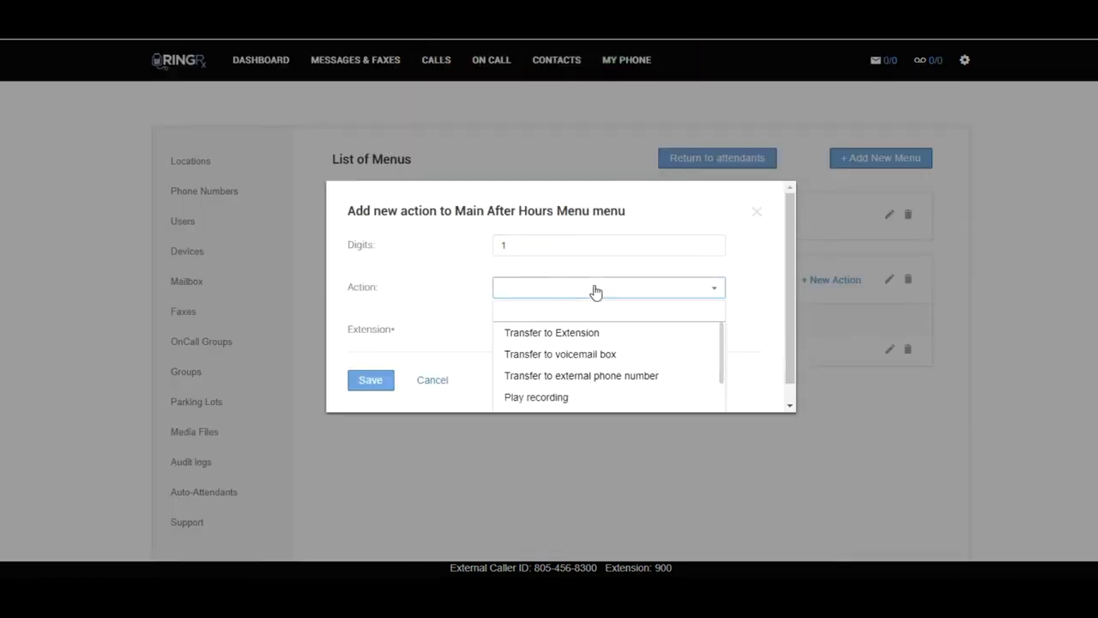
left_click(602, 355)
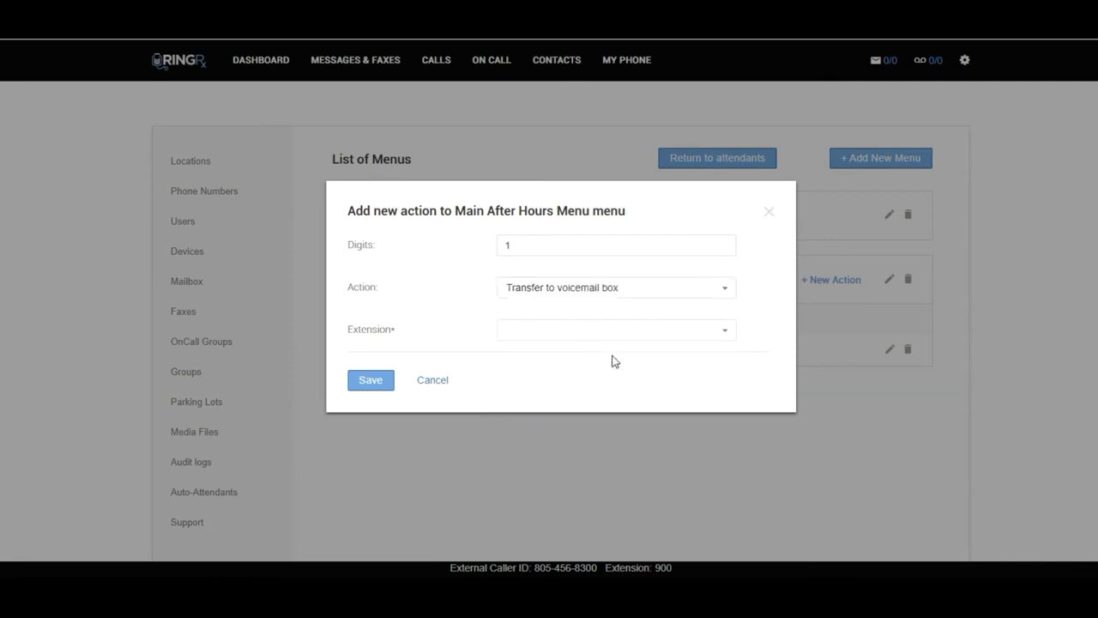
left_click(677, 339)
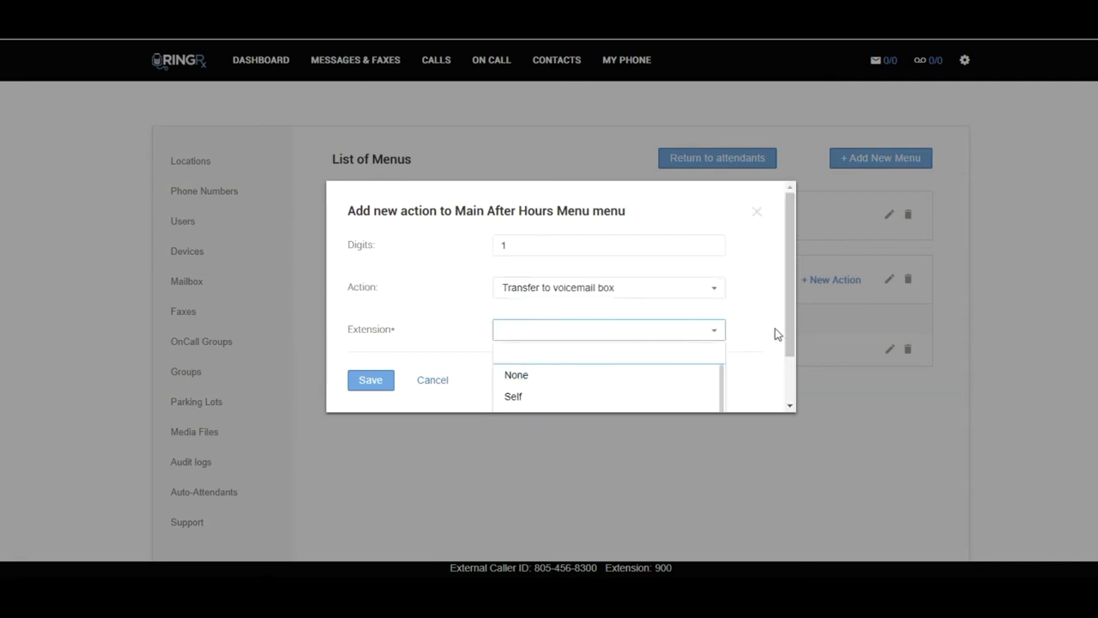
left_click_drag(788, 326, 788, 369)
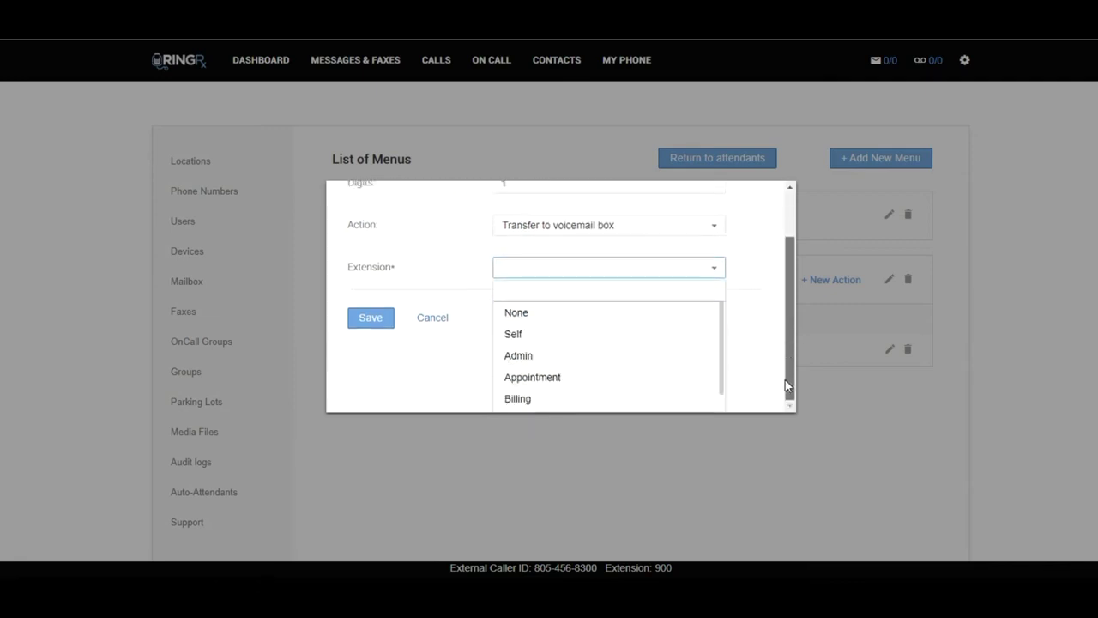
left_click(539, 378)
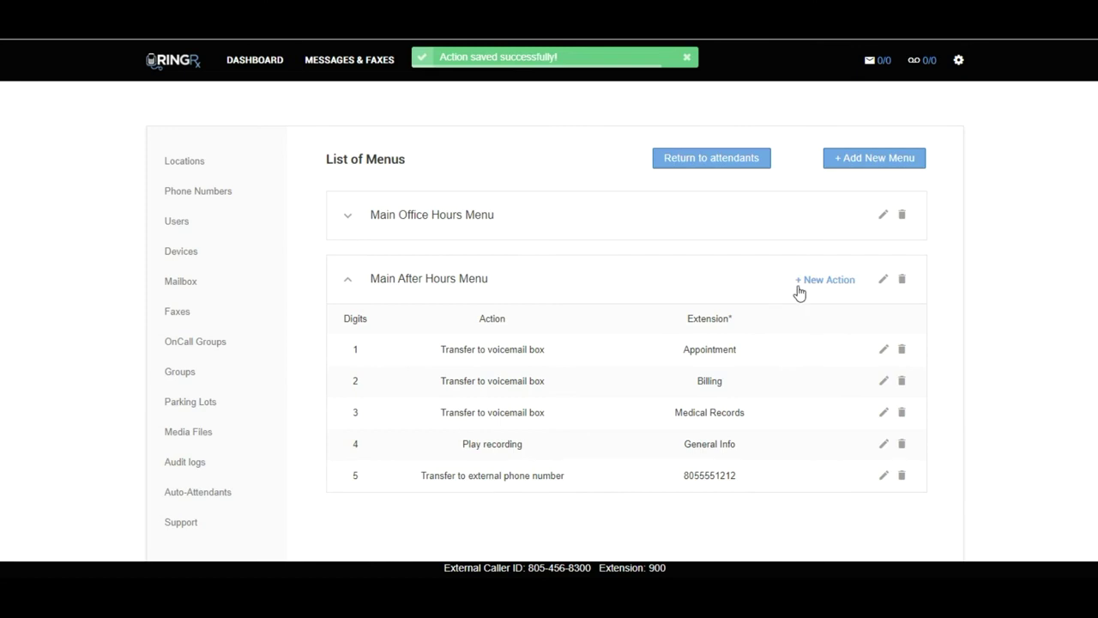
Return to the auto-attendants and start Main Auto Attendant's first schedule, named "Main Office Hours Schedule", with Main Office Hours Menu
left_click(695, 283)
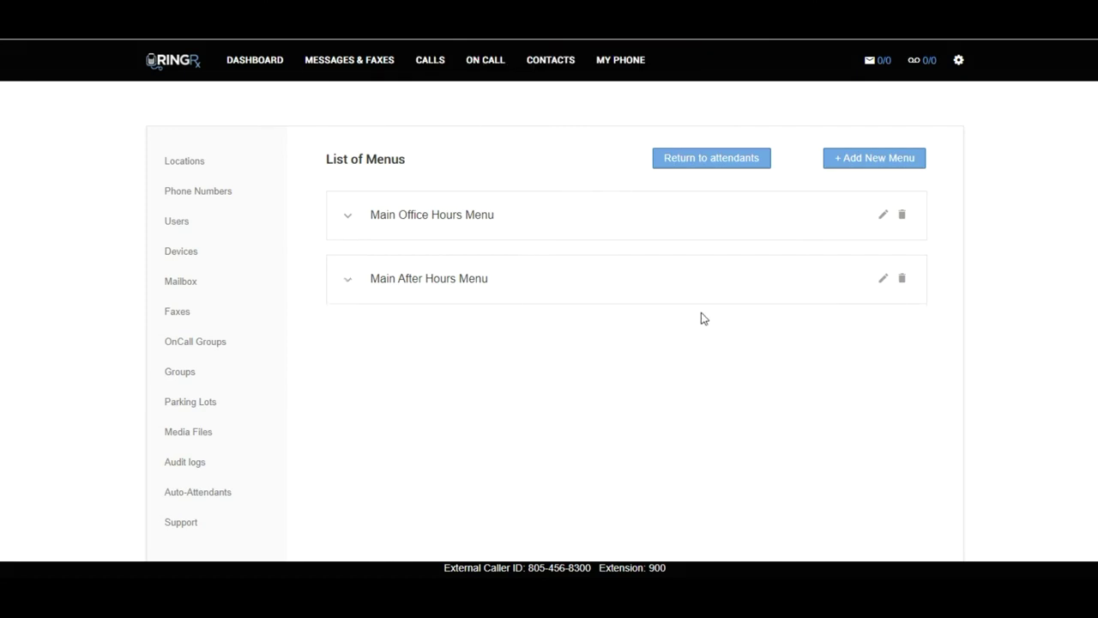
left_click(705, 165)
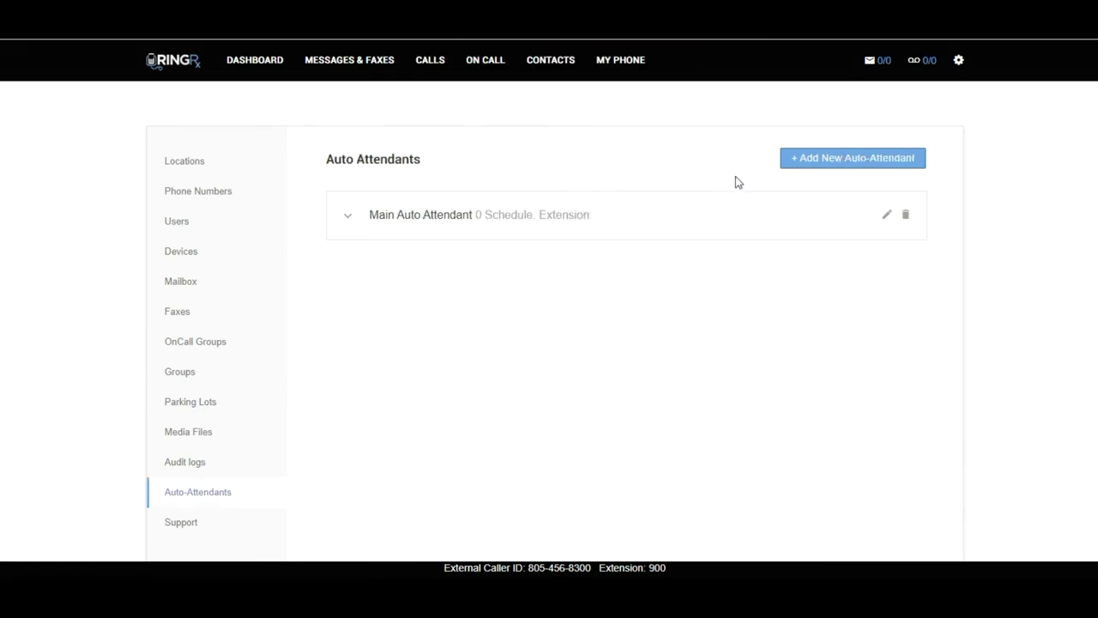
left_click(662, 226)
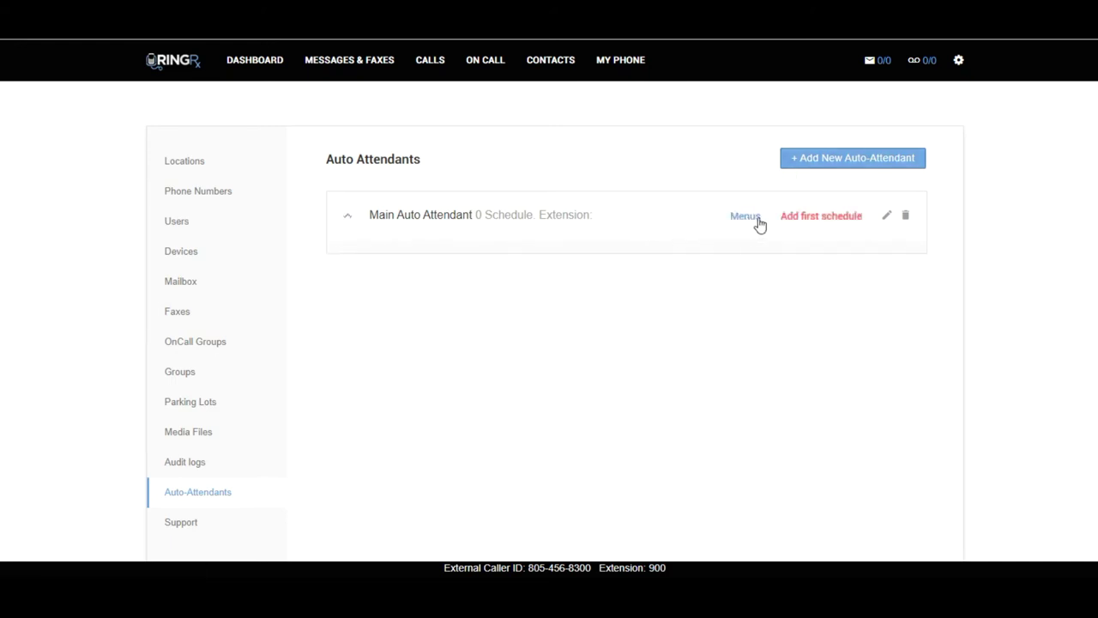
left_click(800, 221)
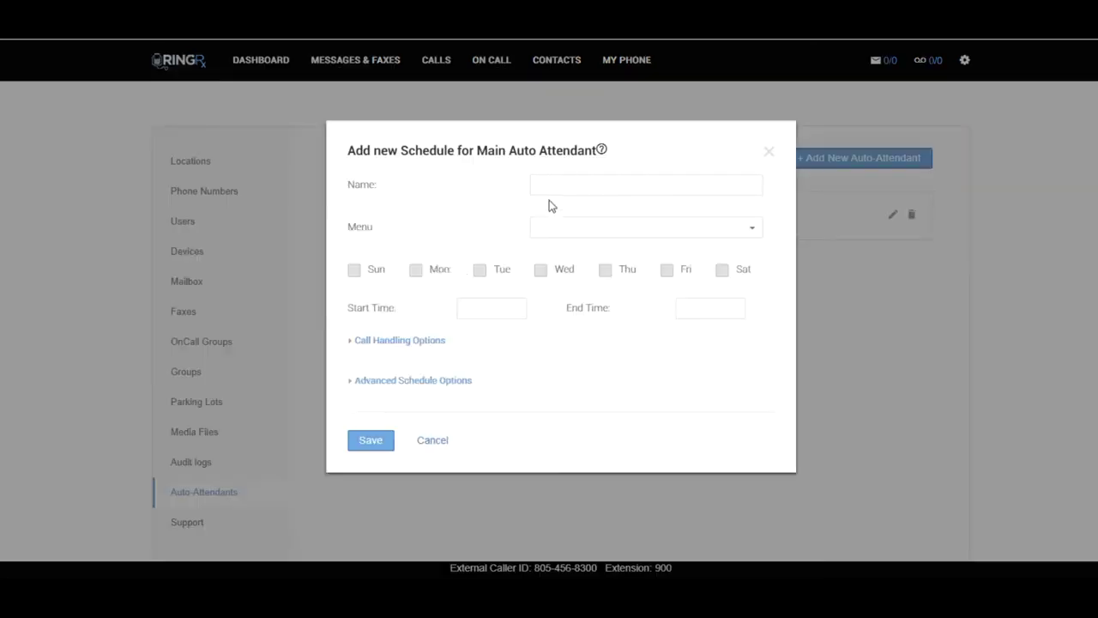
left_click(554, 187)
type("Main o")
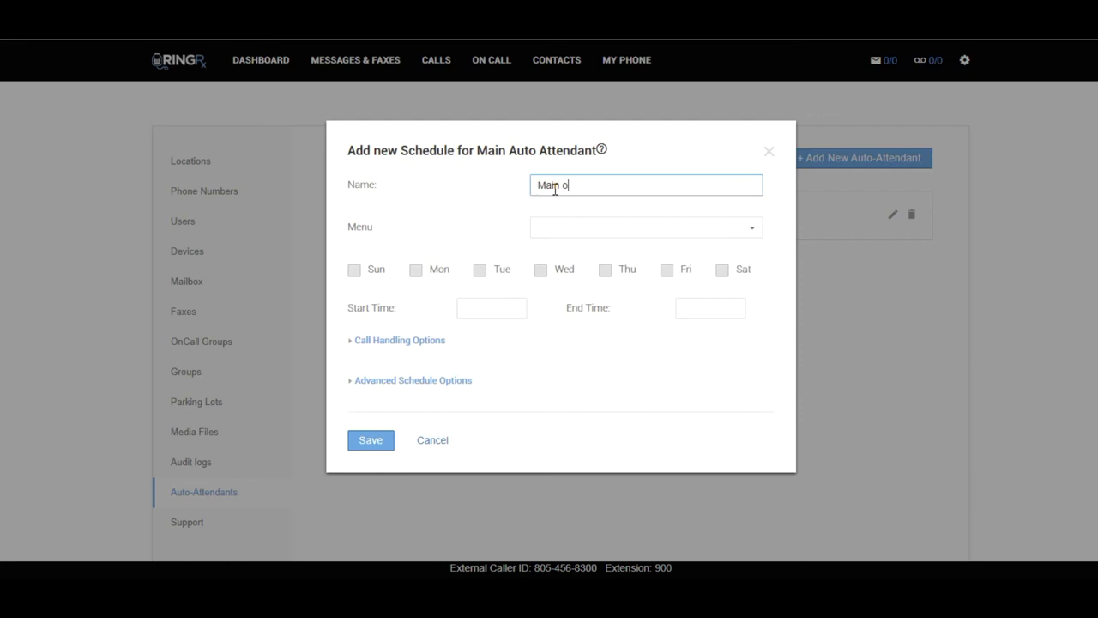
key("BackSpace")
type("Office Hours Schedule")
left_click(608, 239)
left_click(610, 248)
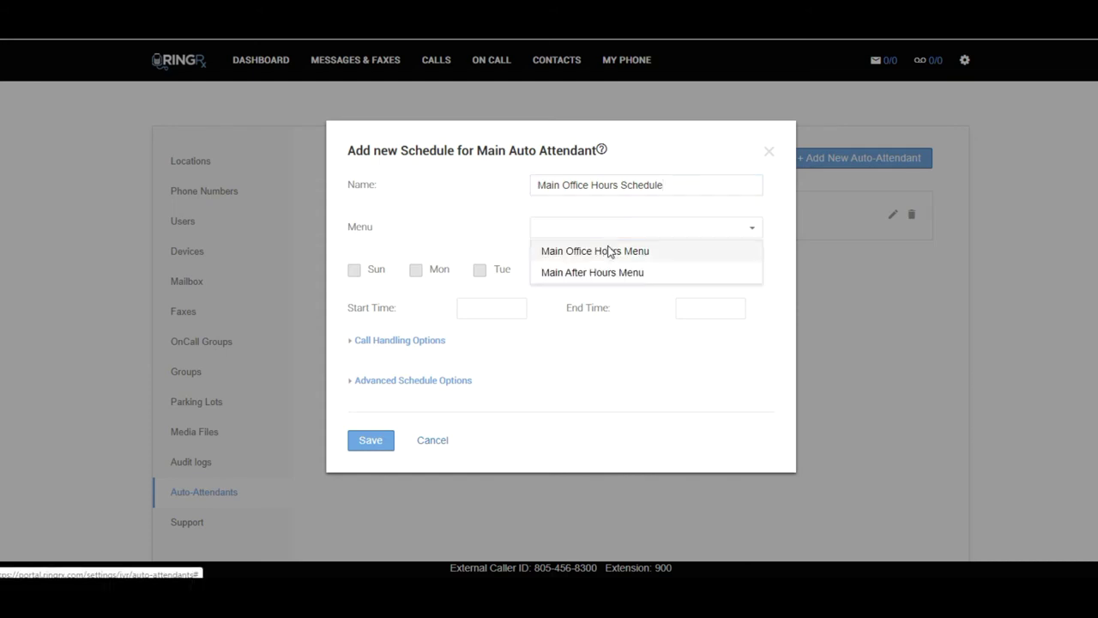
Make the Main Office Hours Schedule active on Monday, Tuesday, Wednesday, Thursday and Friday
left_click(416, 270)
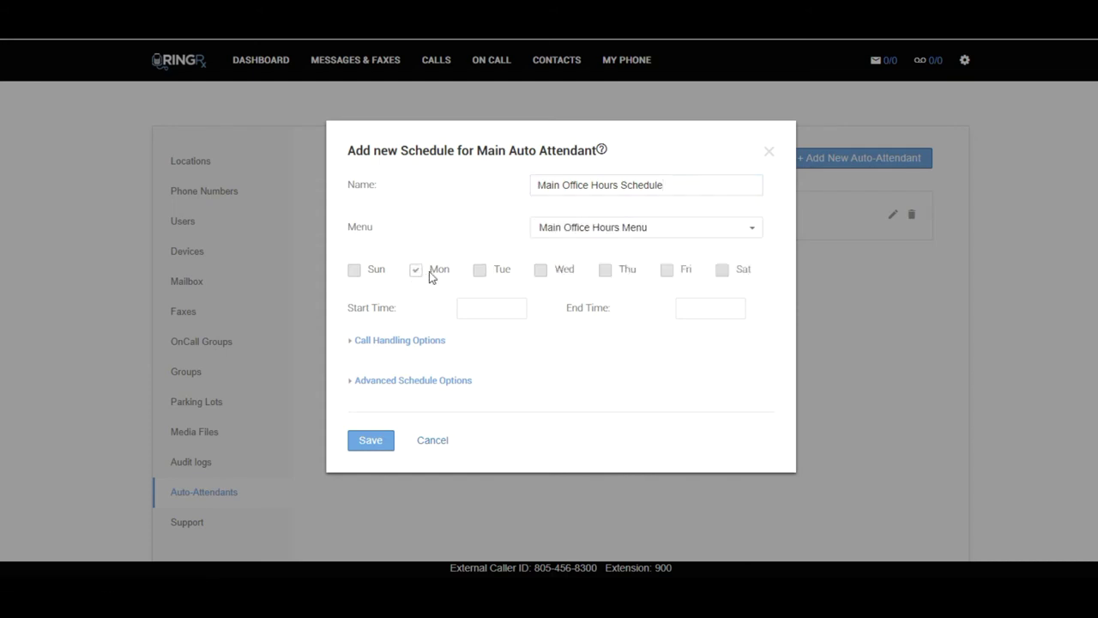
left_click(480, 271)
left_click(540, 271)
left_click(605, 271)
left_click(668, 274)
Set the office hours schedule's start time to 09:00 am and end time to 05:00 pm, and save it
left_click(497, 307)
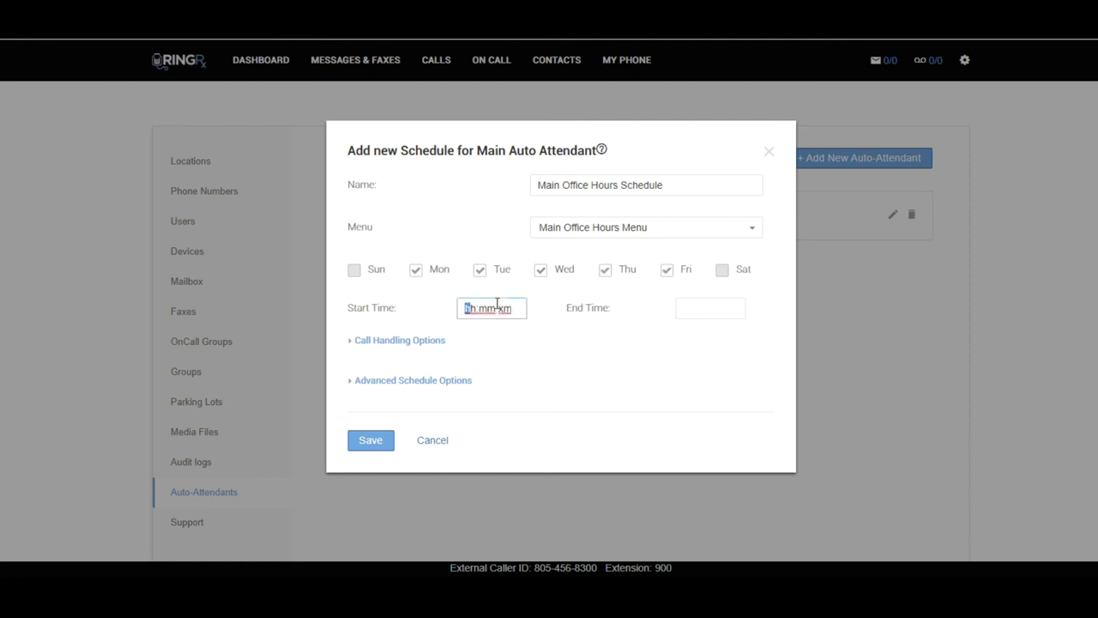
type("09:00 am")
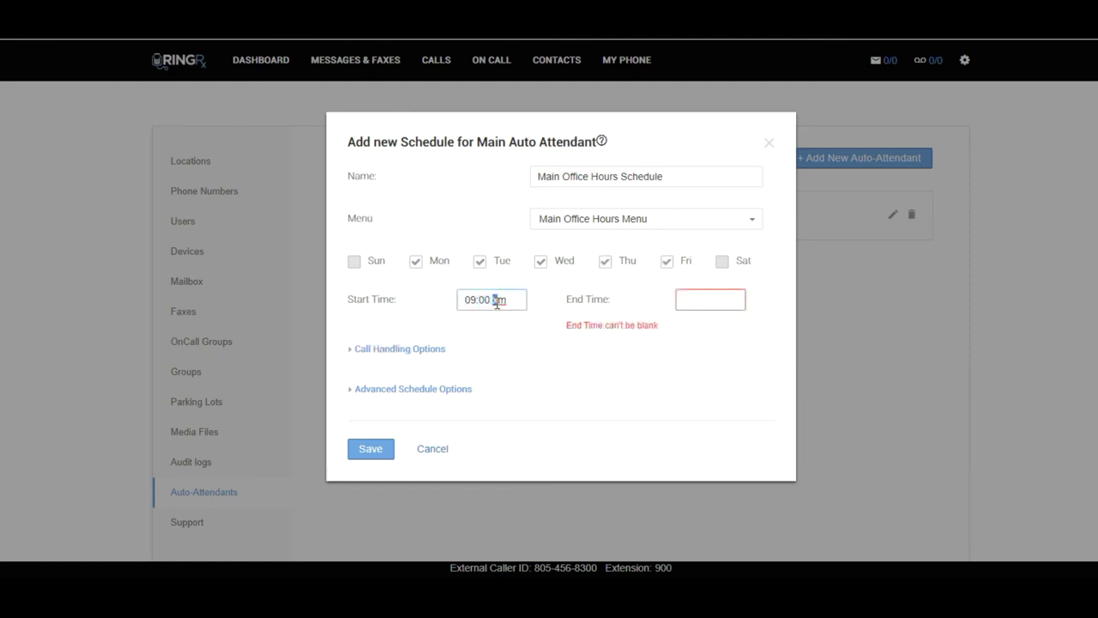
type("a")
left_click(693, 300)
type("0500p")
left_click(378, 447)
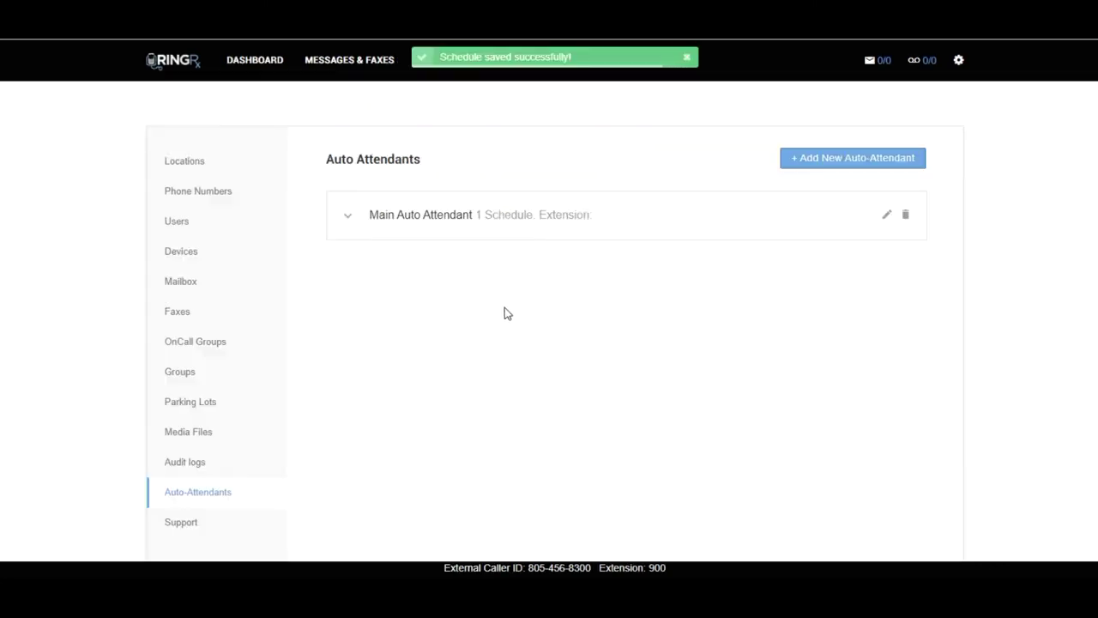
Add a schedule to Main Auto Attendant named "Main after hours schedule" using Main After Hours Menu, with no days or times set
left_click(542, 216)
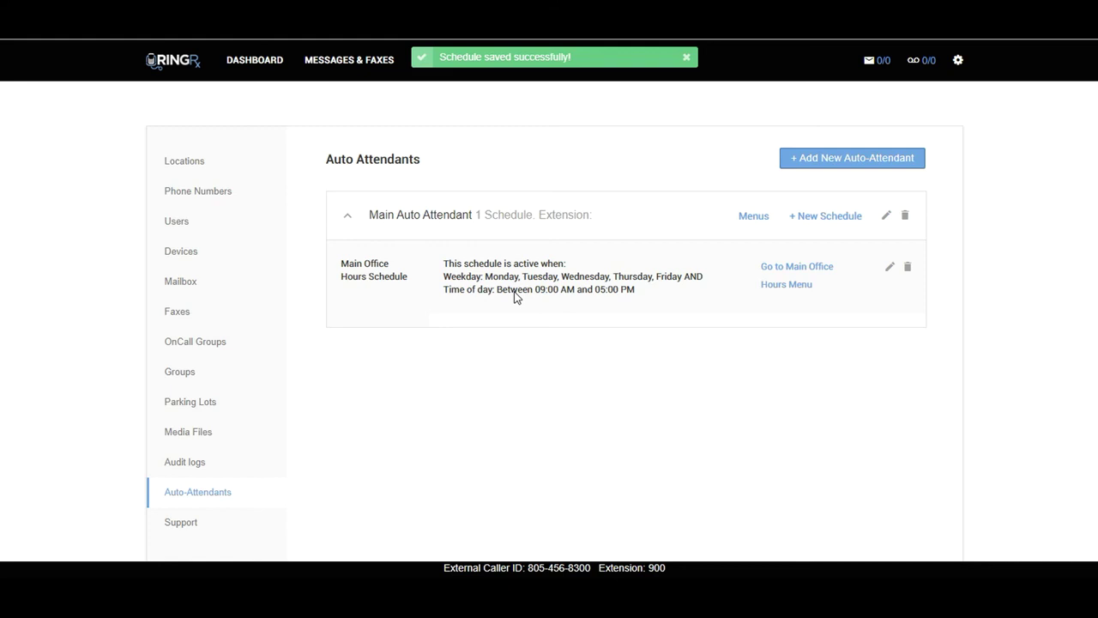
left_click(811, 216)
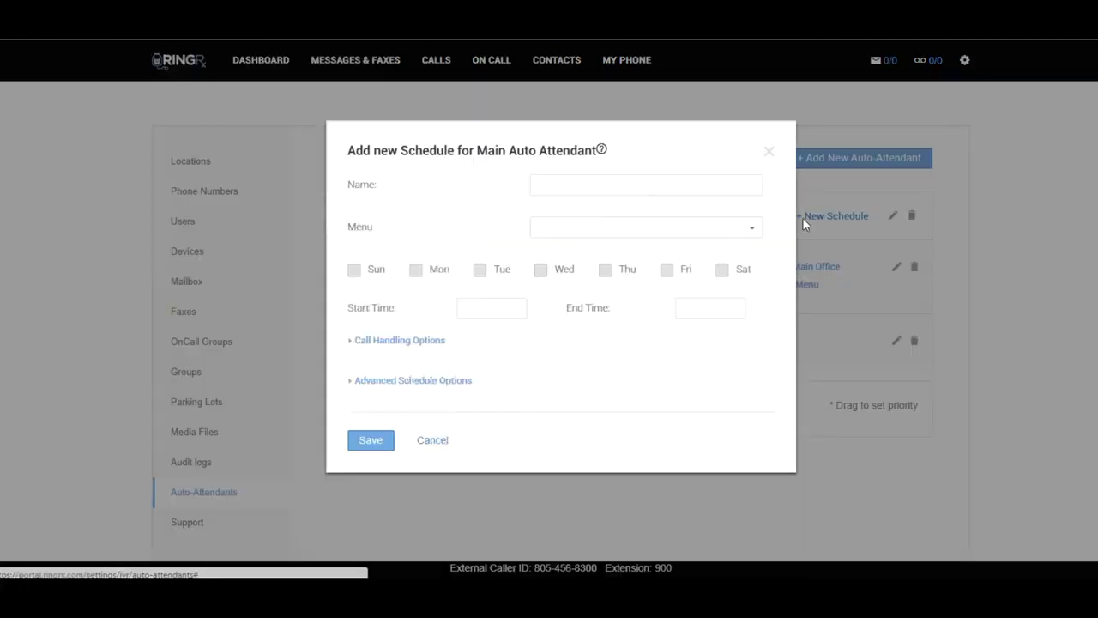
left_click(693, 187)
type("M")
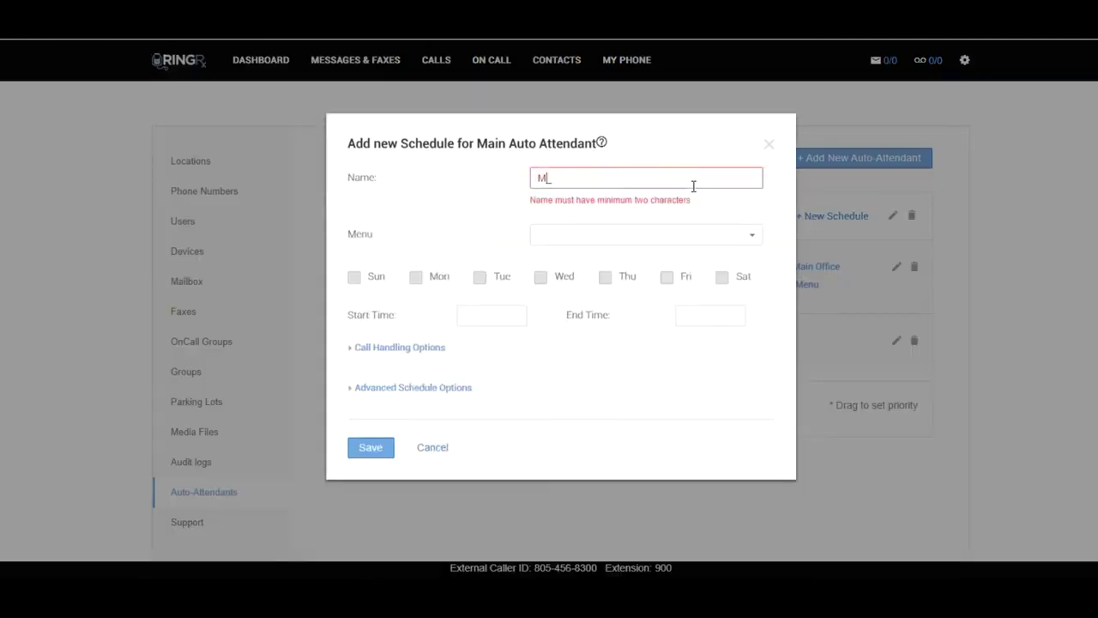
type("ain after hour")
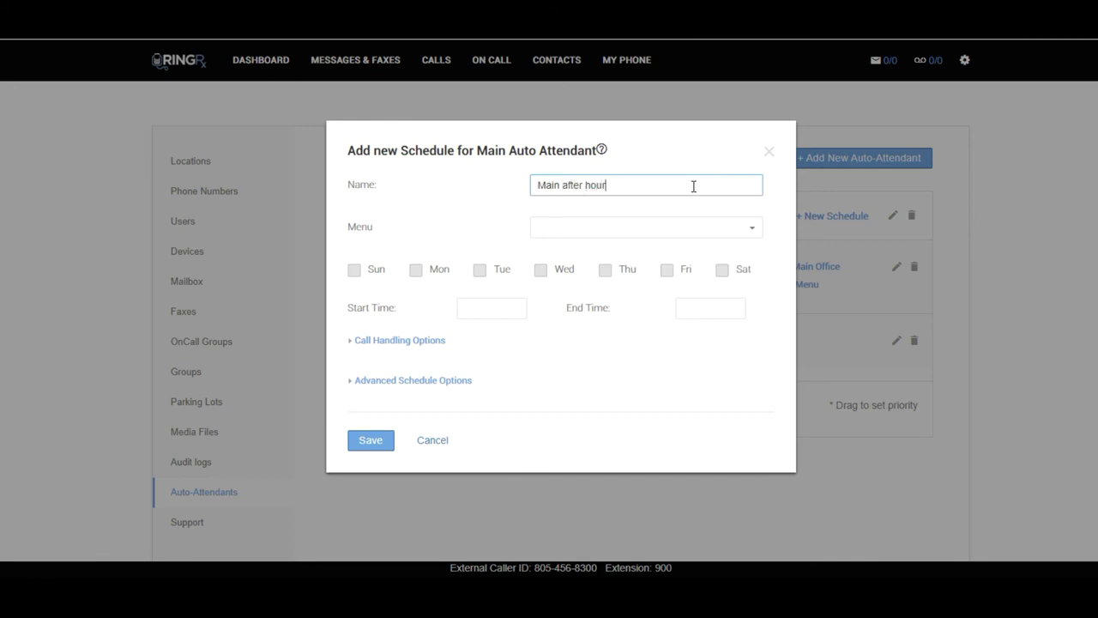
type("s schedule")
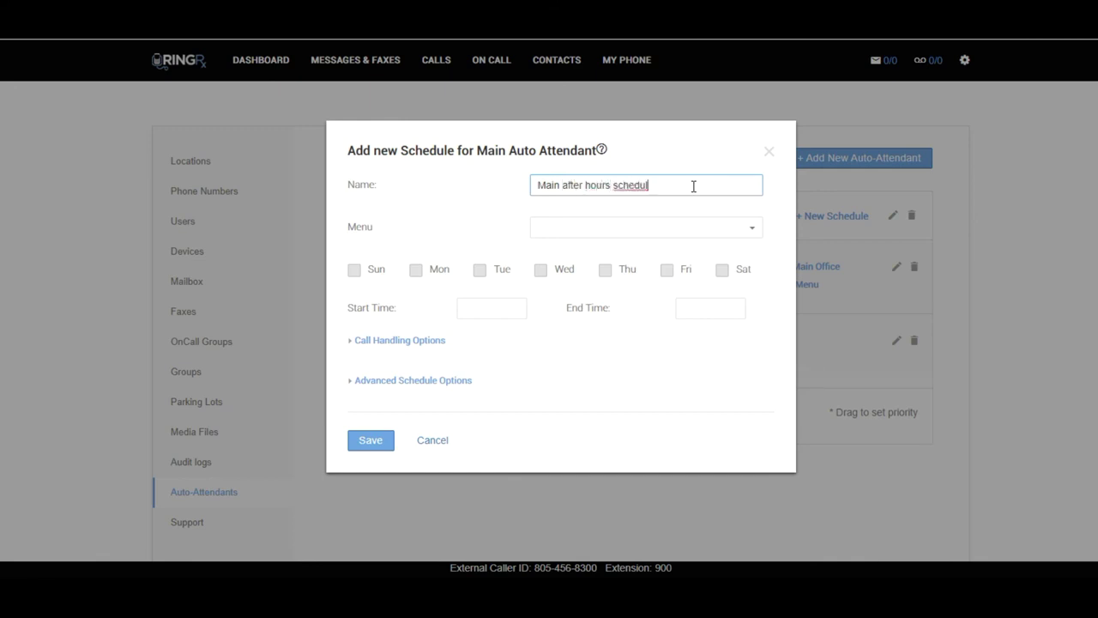
left_click(675, 235)
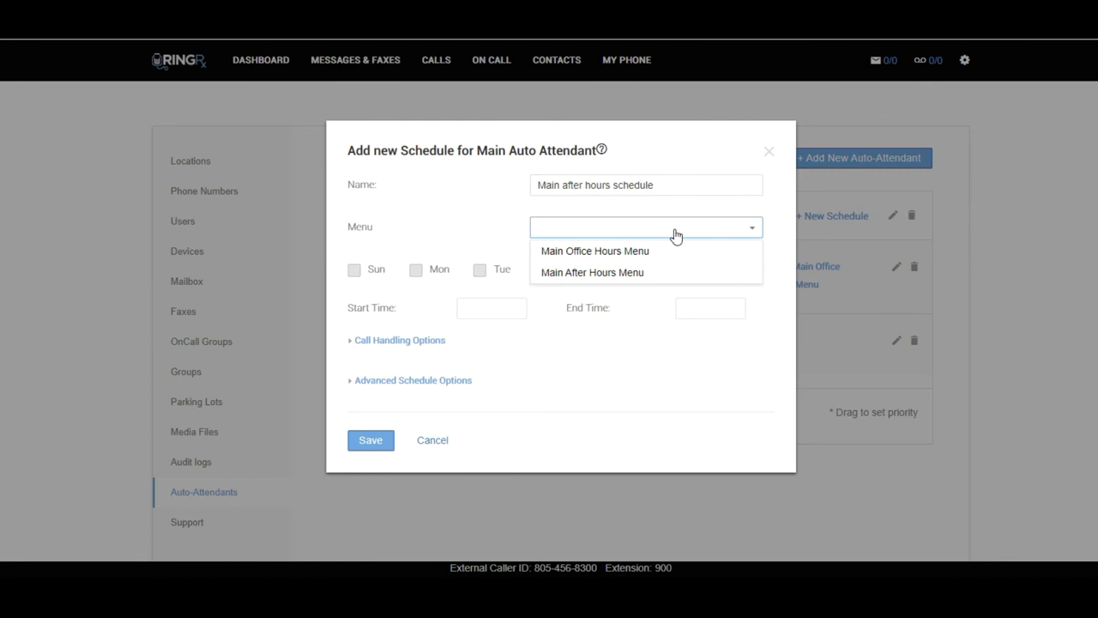
left_click(642, 271)
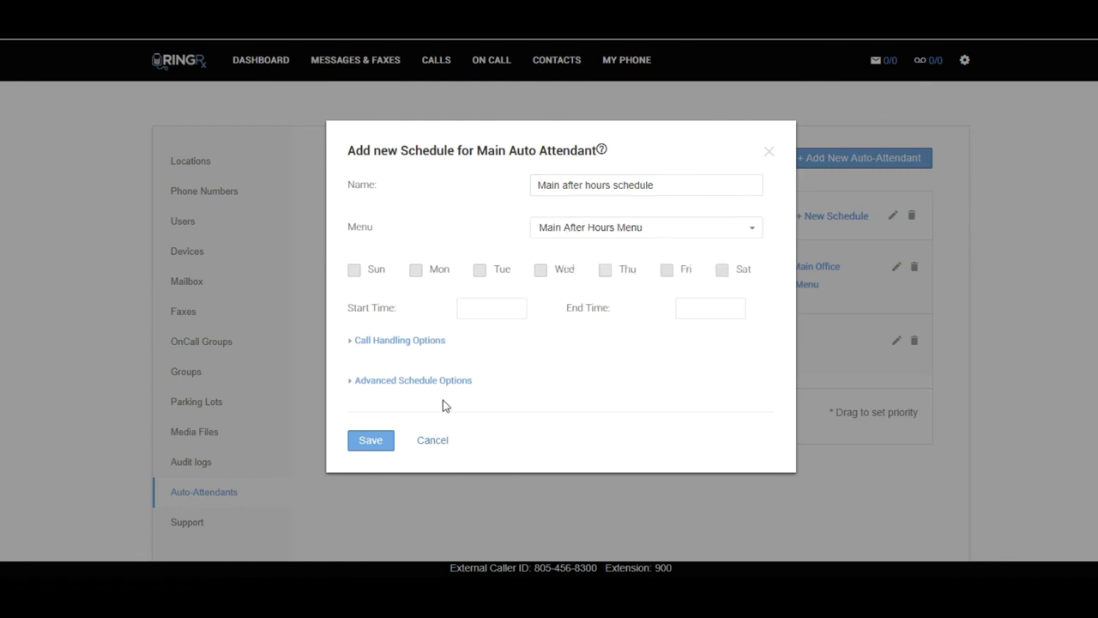
left_click(375, 443)
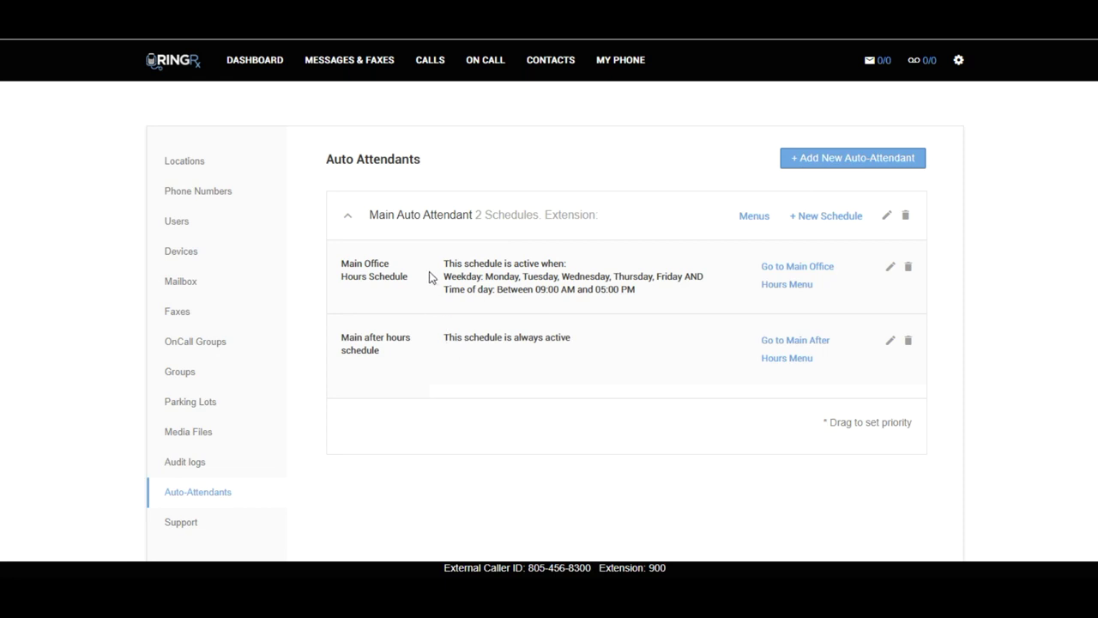
left_click(427, 225)
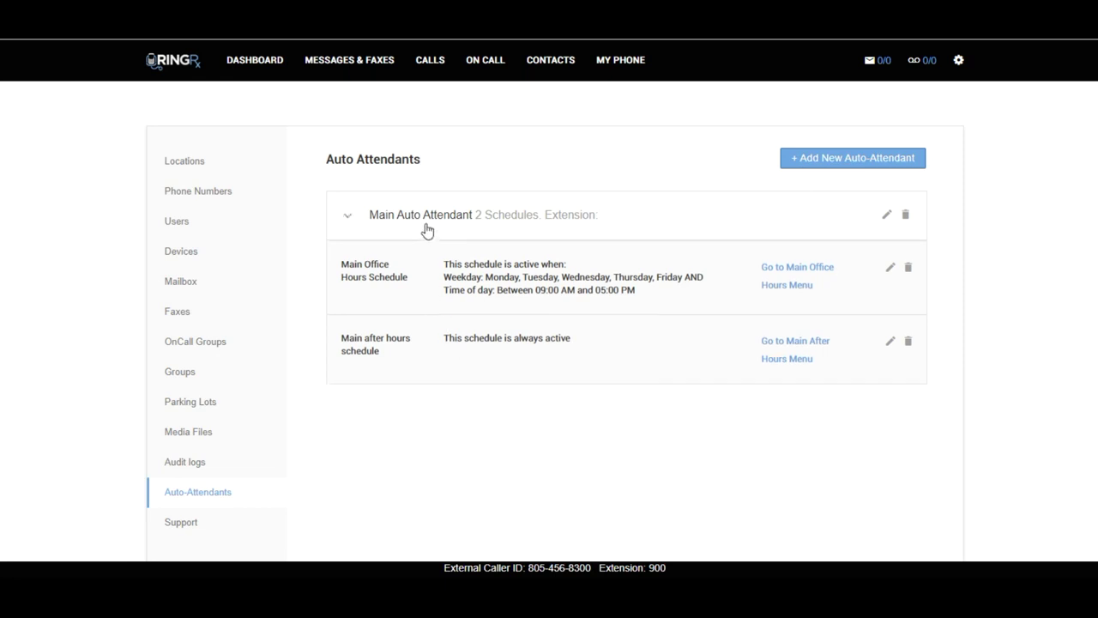
Assign the extension Ivr - Main Auto Attendant 2000 to the listed phone number and save it
left_click(189, 196)
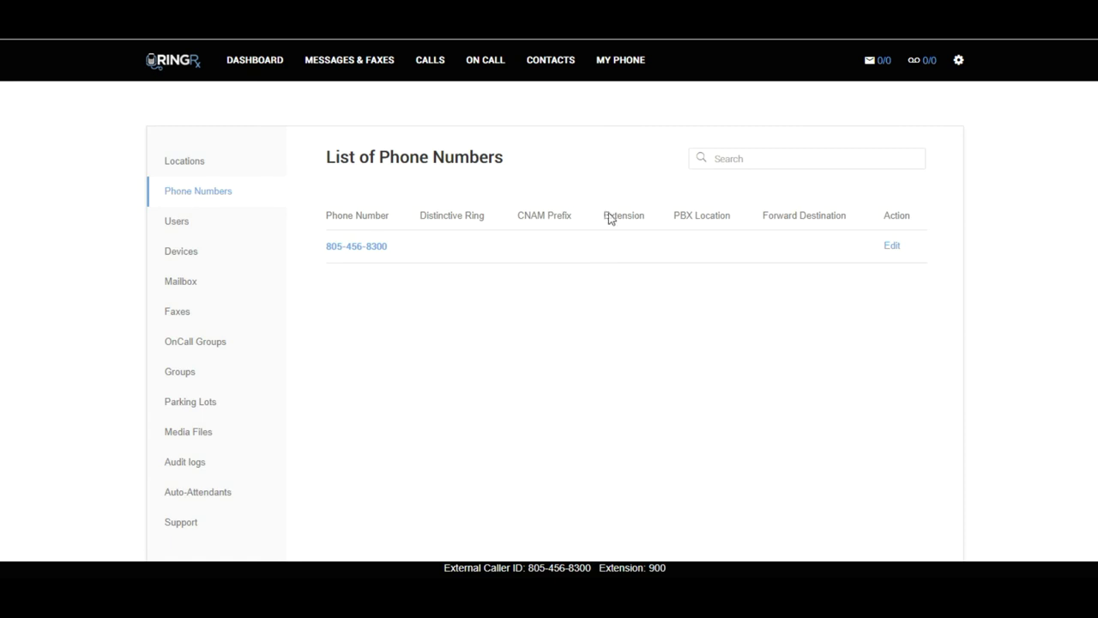
left_click(892, 249)
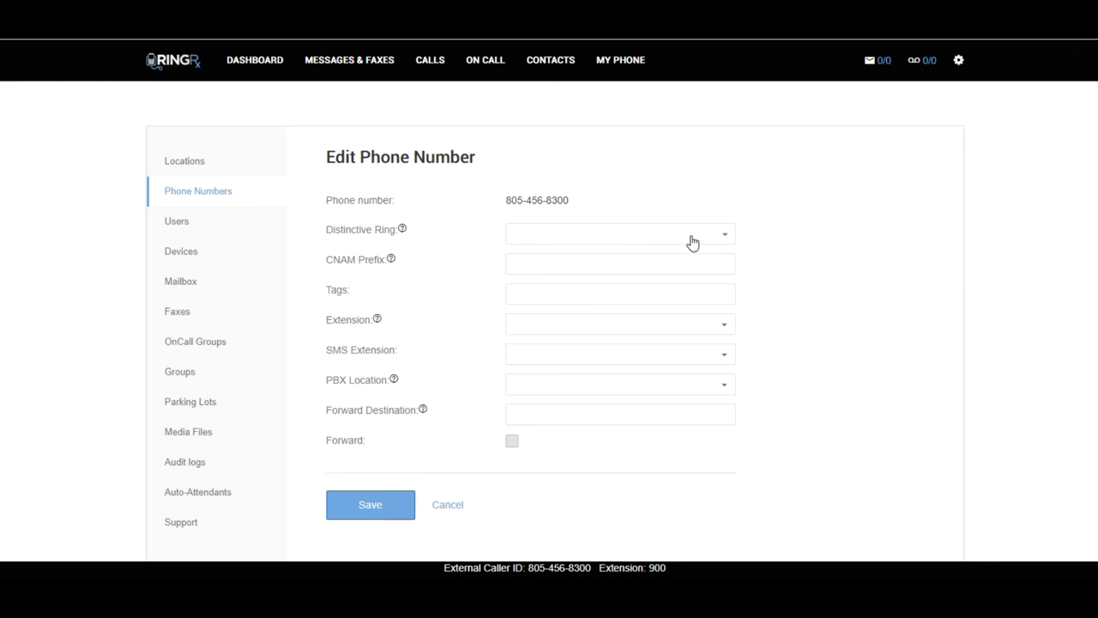
left_click(606, 327)
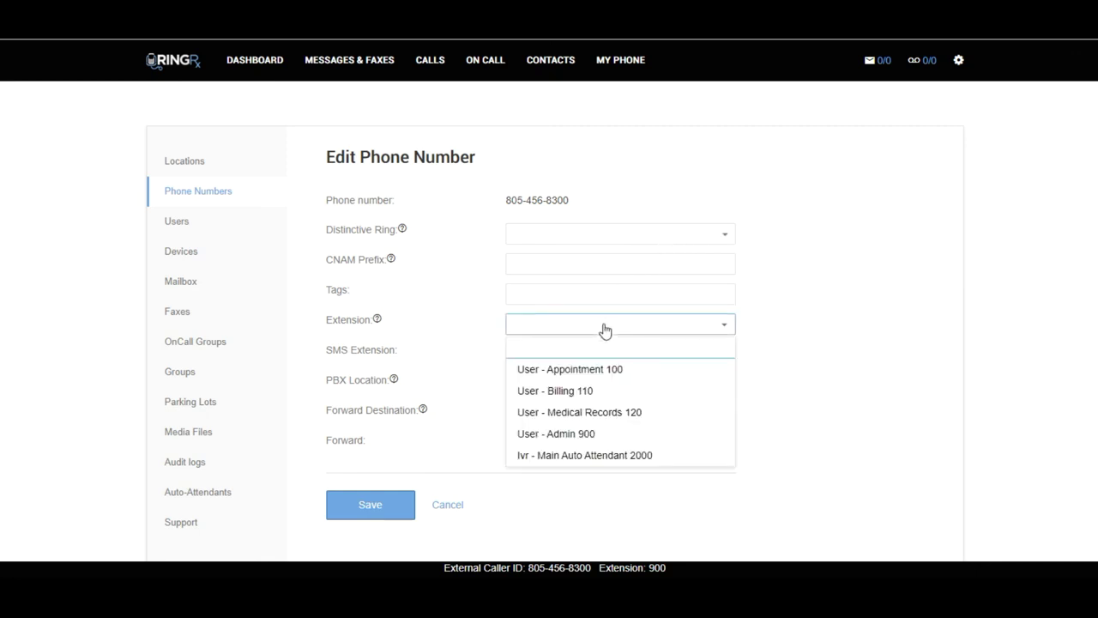
left_click(605, 457)
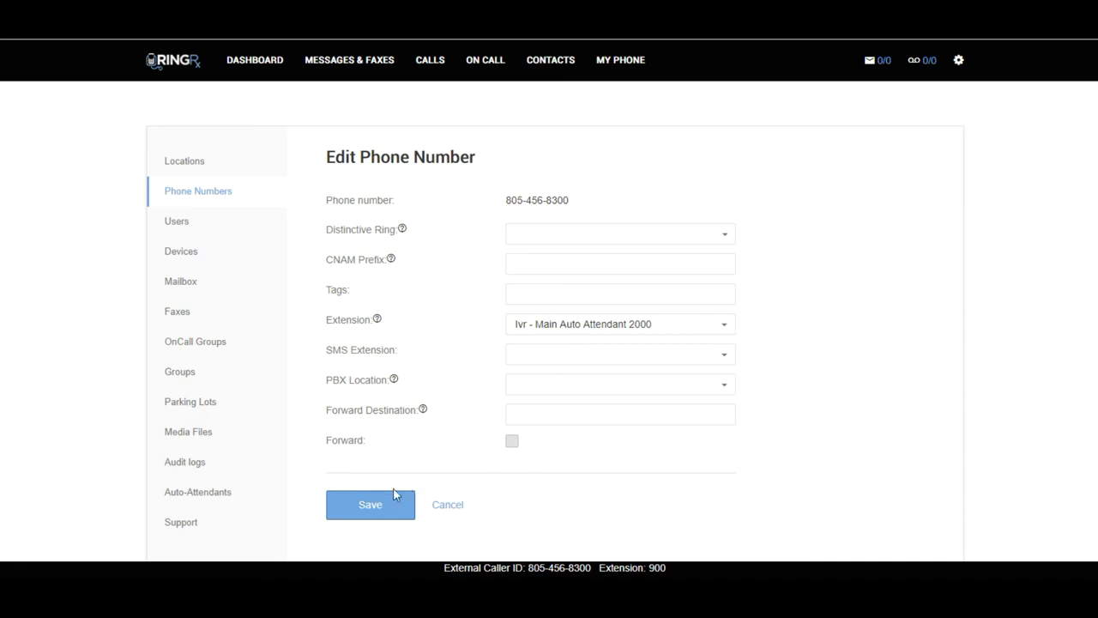
left_click(371, 507)
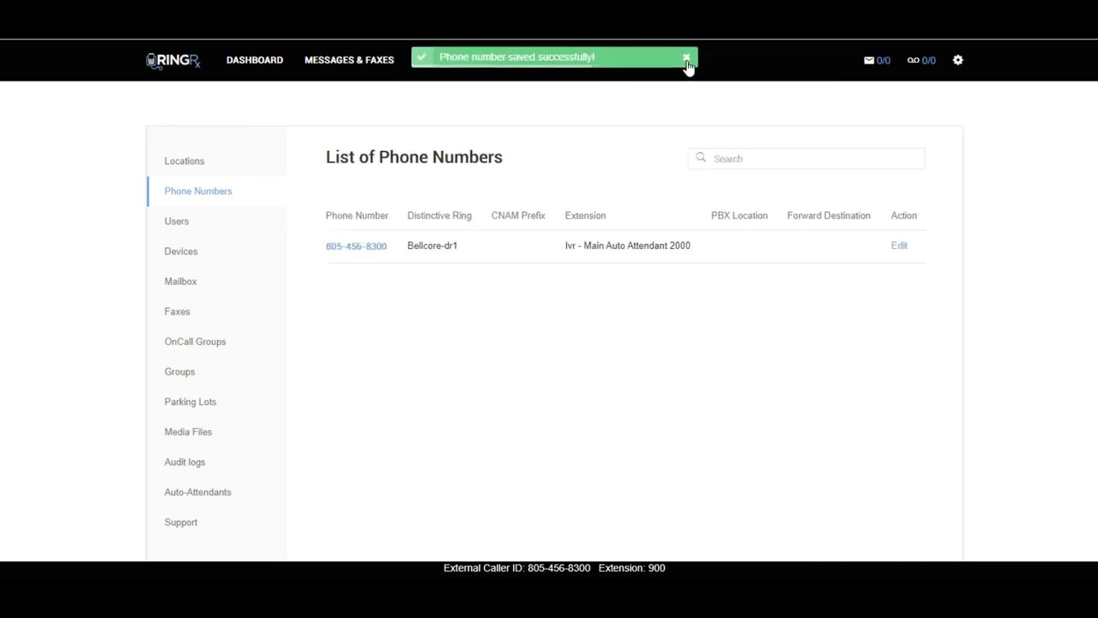